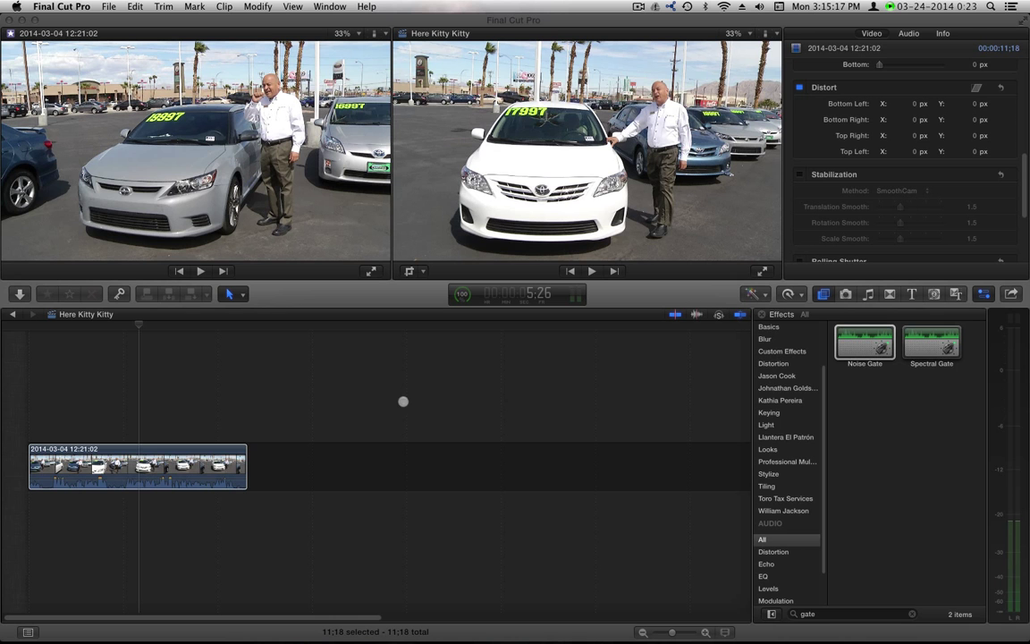
Play the first timeline clip from its beginning to examine how shaky the original footage is
{"action": "left_click_drag", "start_coordinate": [161, 333], "coordinate": [17, 337]}
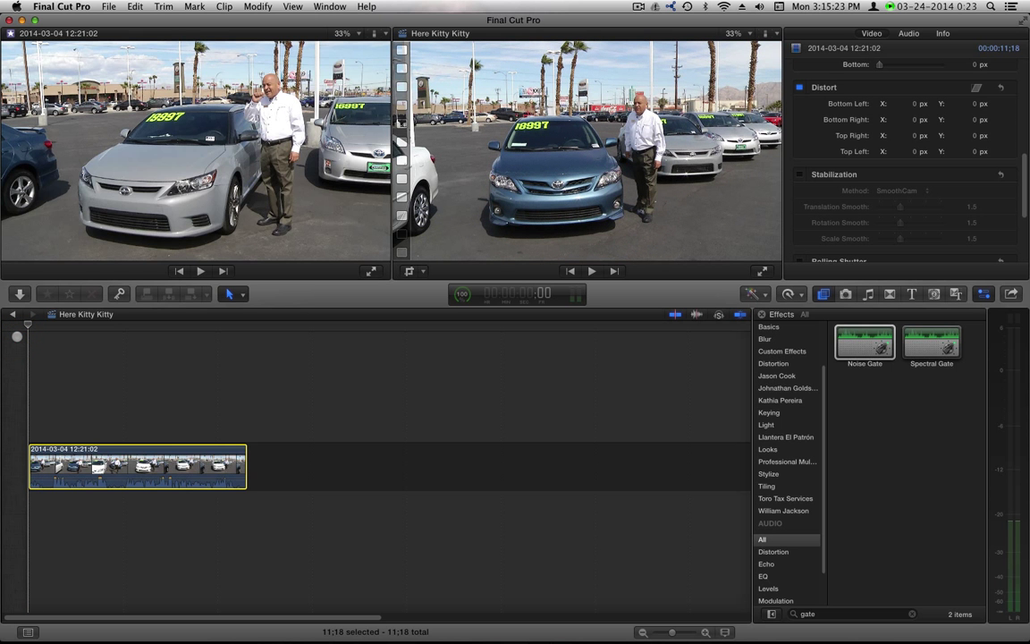
{"action": "left_click_drag", "start_coordinate": [67, 332], "coordinate": [4, 325]}
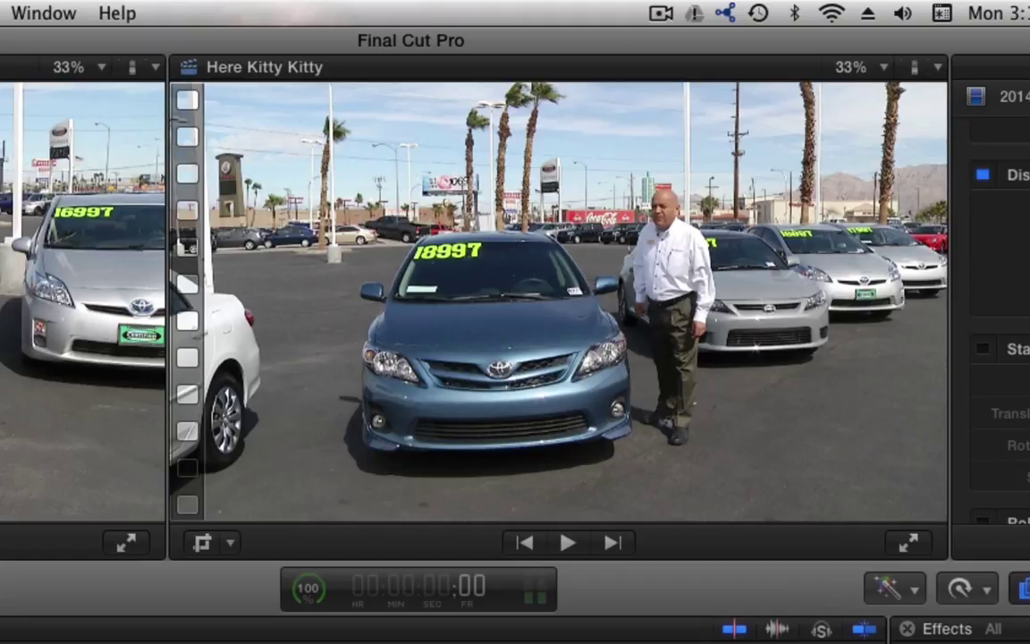
{"action": "key", "text": "space"}
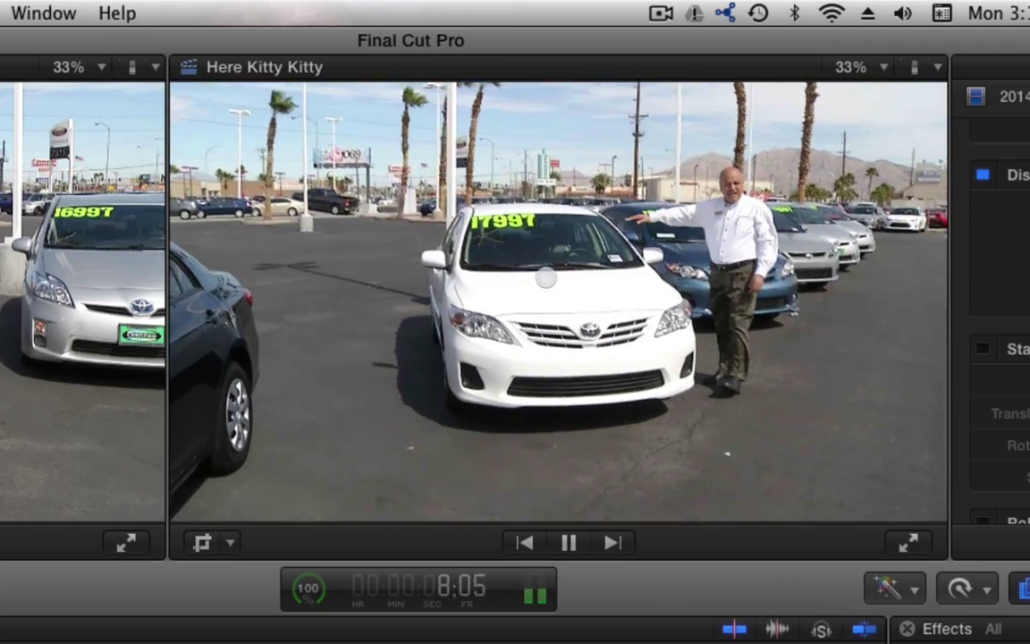
{"action": "key", "text": "space"}
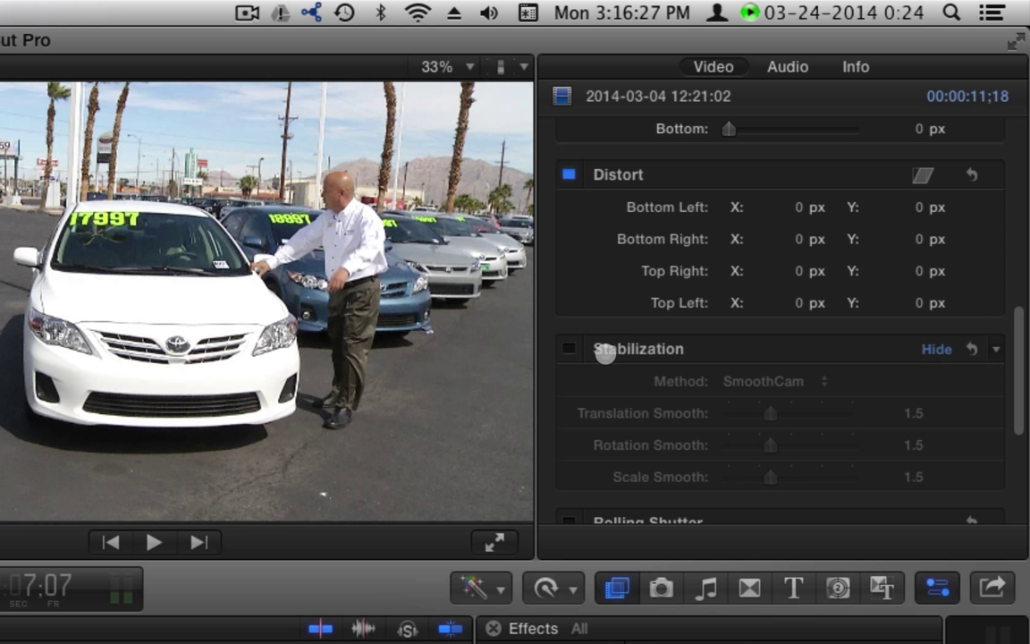
Enable Stabilization on the first clip and set its method to Automatic
{"action": "left_click", "coordinate": [566, 349]}
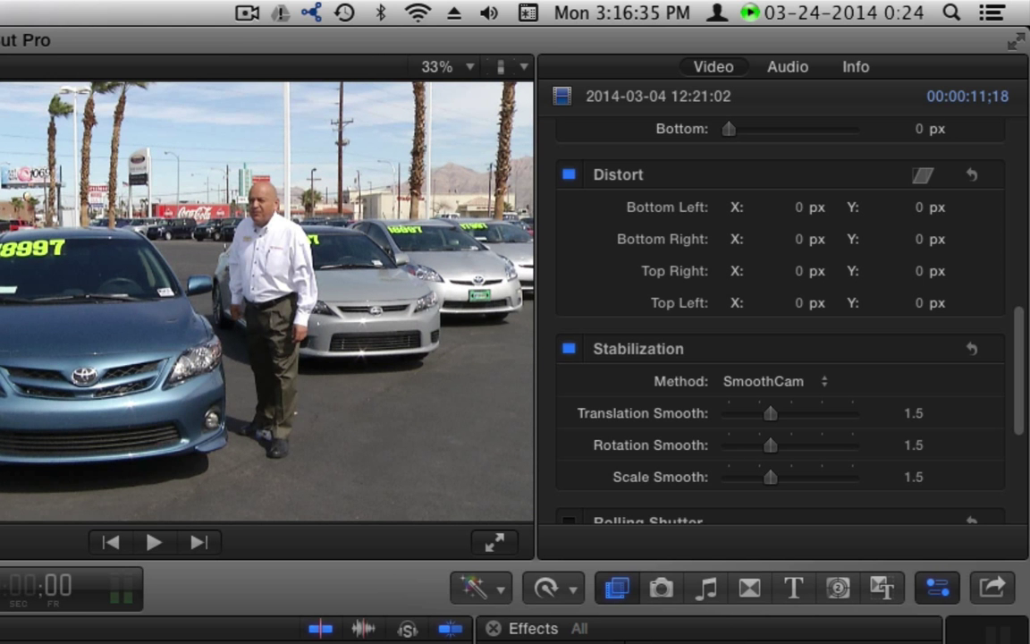
{"action": "left_click", "coordinate": [809, 381]}
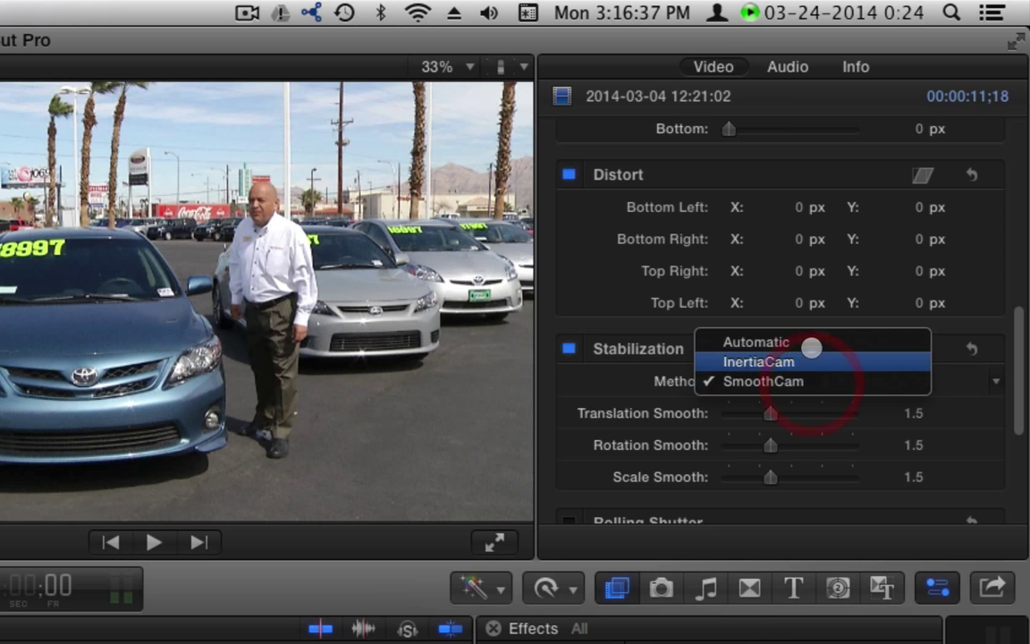
{"action": "left_click", "coordinate": [811, 343]}
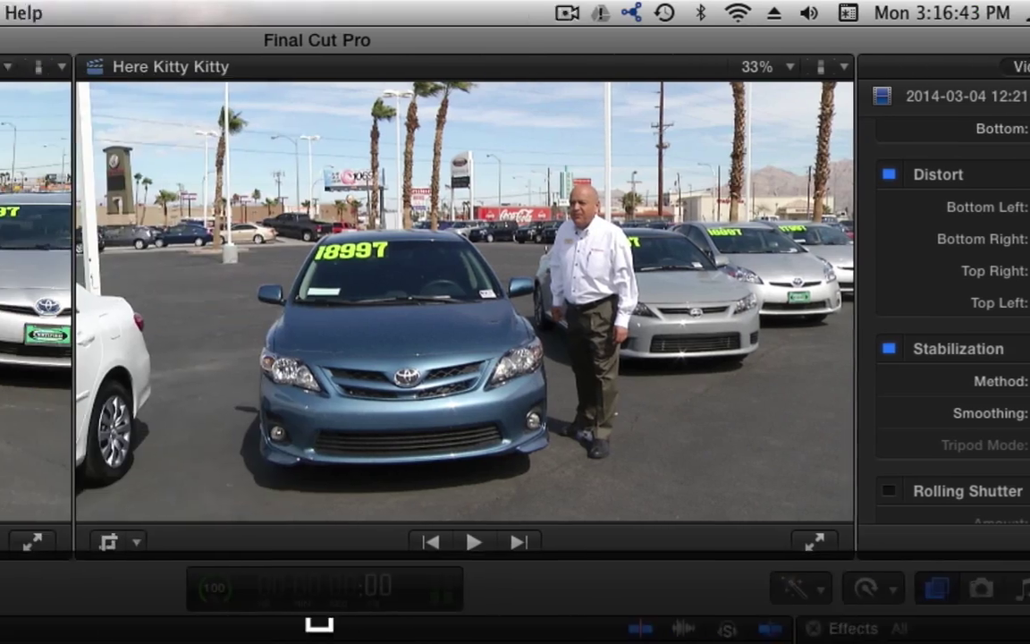
Play back the first clip from the start to judge the Automatic stabilization
{"action": "key", "text": "space"}
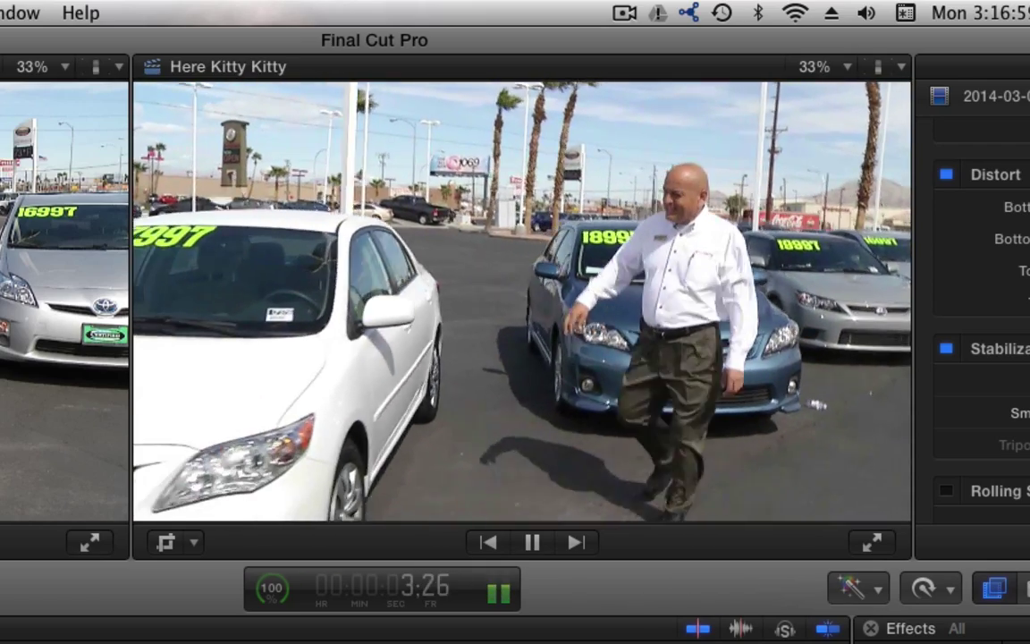
{"action": "key", "text": "space"}
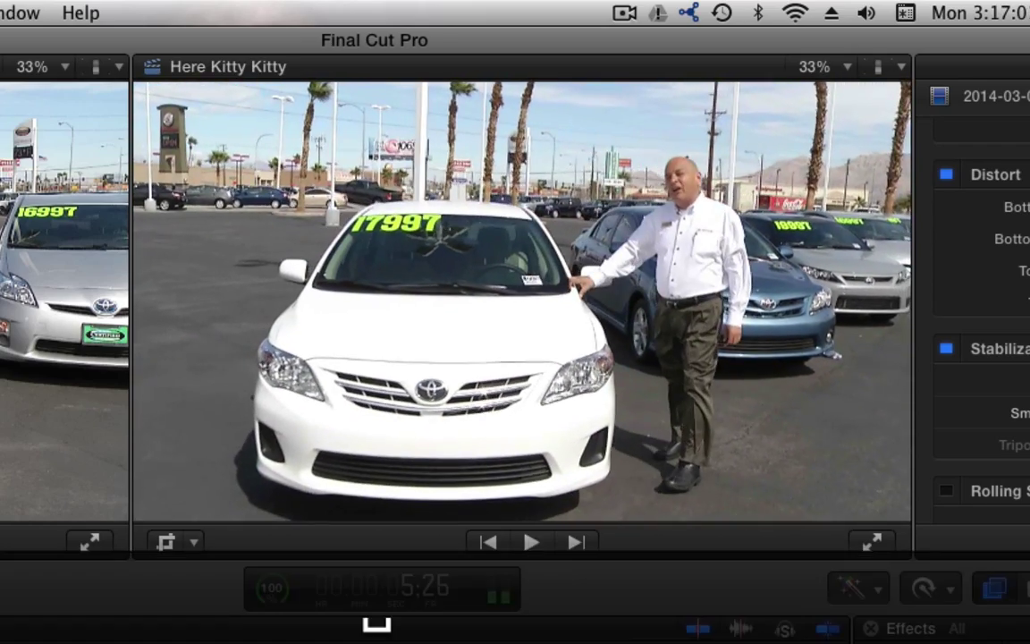
{"action": "left_click", "coordinate": [375, 623]}
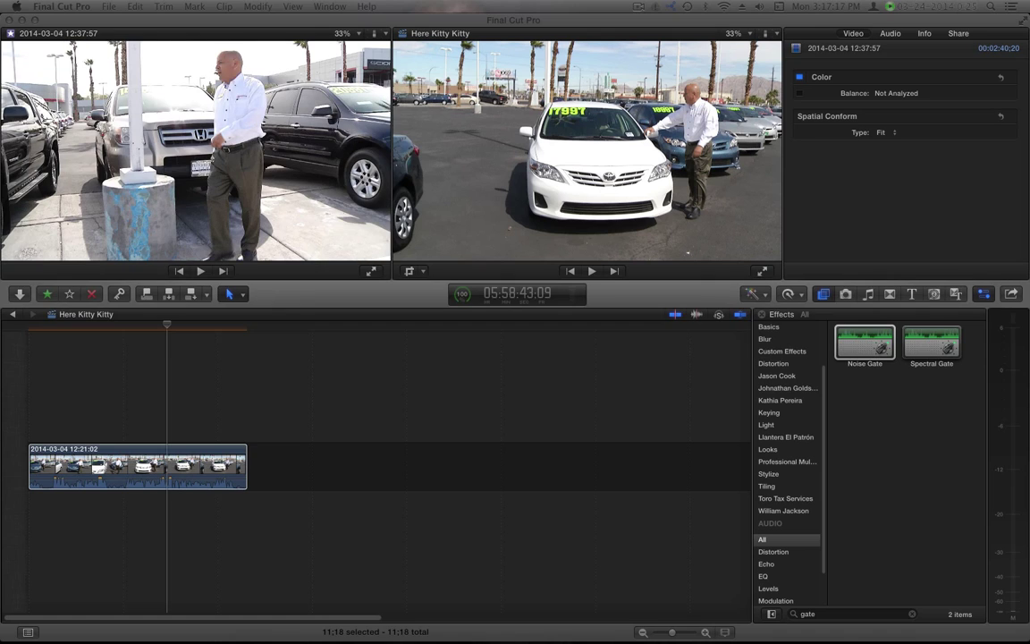
{"action": "left_click_drag", "start_coordinate": [195, 151], "coordinate": [248, 465]}
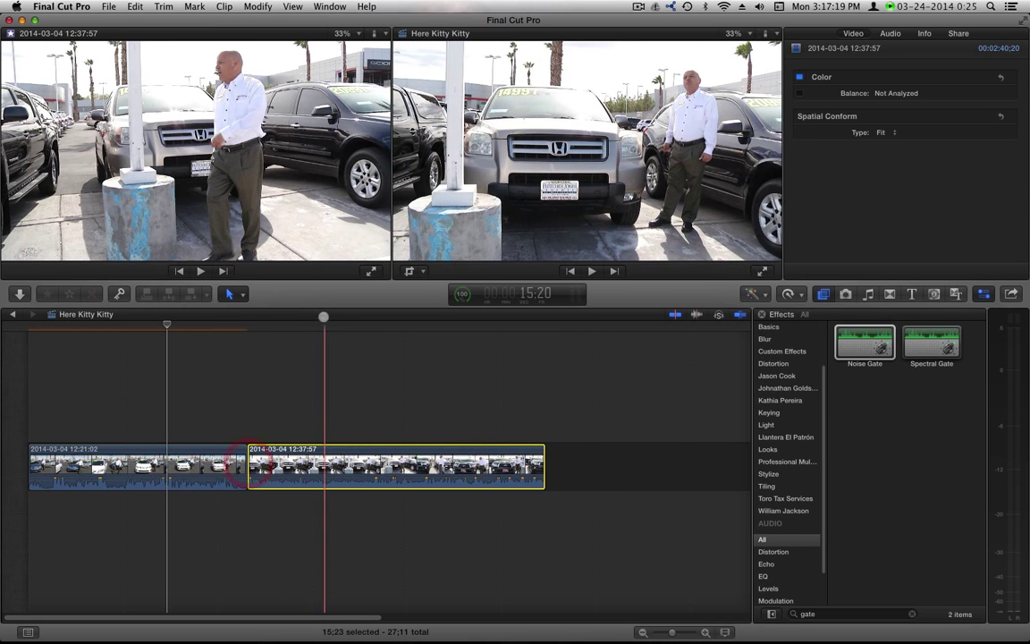
{"action": "left_click_drag", "start_coordinate": [260, 327], "coordinate": [343, 338]}
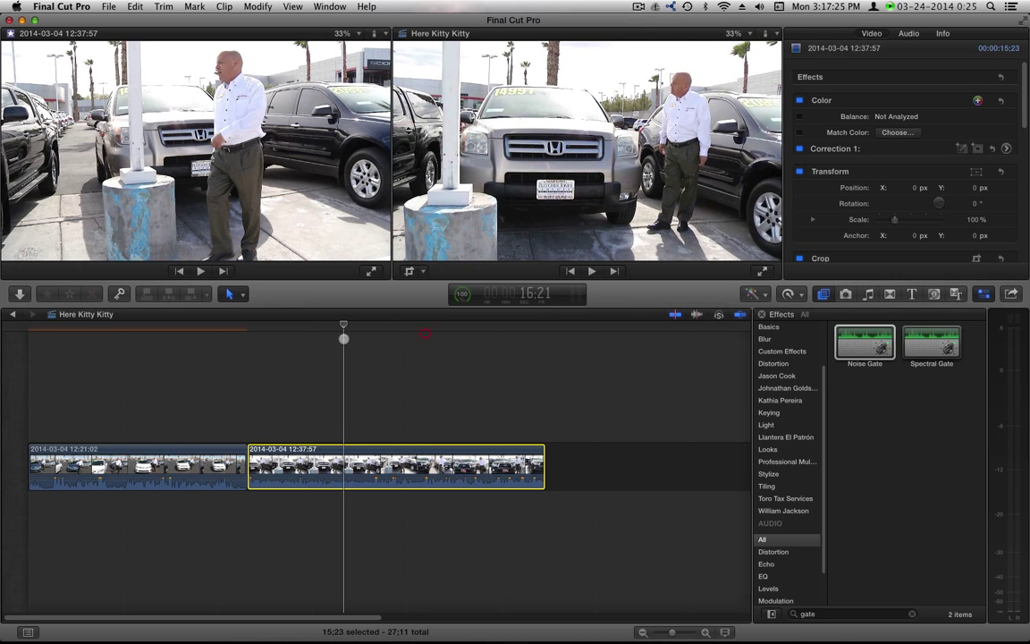
{"action": "key", "text": "super+b"}
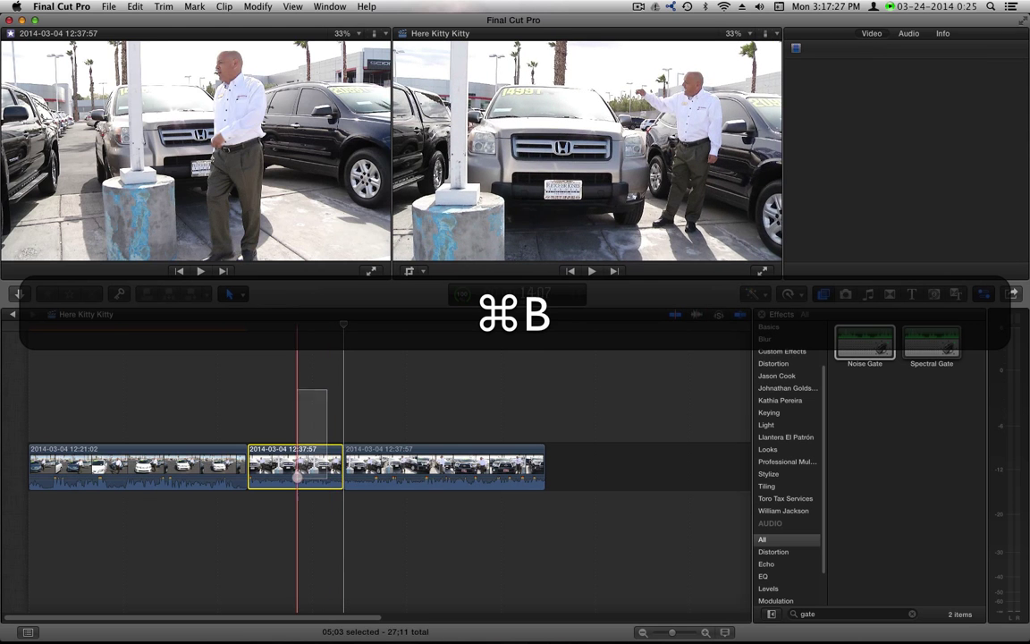
{"action": "key", "text": "super+BackSpace"}
{"action": "key", "text": "BackSpace"}
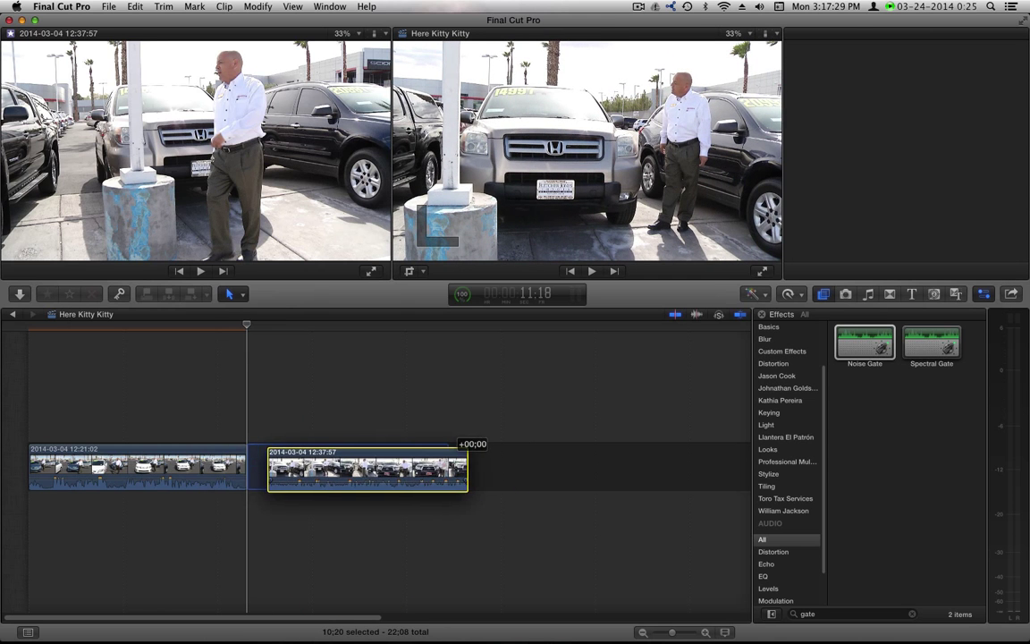
Extend the end of the second clip to a duration of 12;13 and play from the edit point
{"action": "left_click", "coordinate": [443, 467]}
{"action": "left_click_drag", "start_coordinate": [447, 467], "coordinate": [480, 460]}
{"action": "key", "text": "space"}
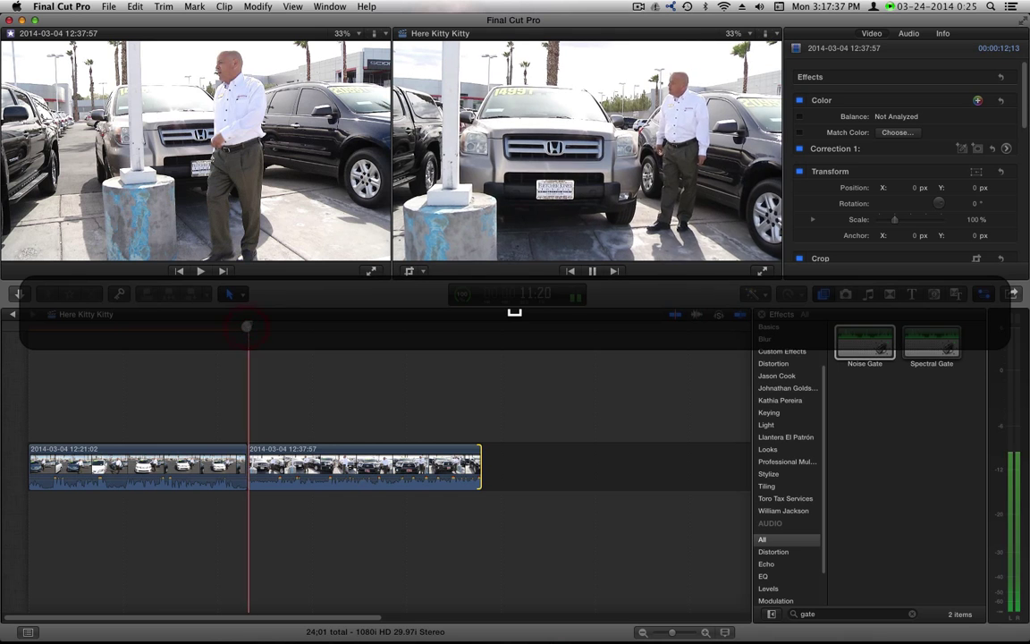
Disable audio channels a2, a3 and a4 of the second clip, keeping only a1 enabled
{"action": "left_click", "coordinate": [317, 473]}
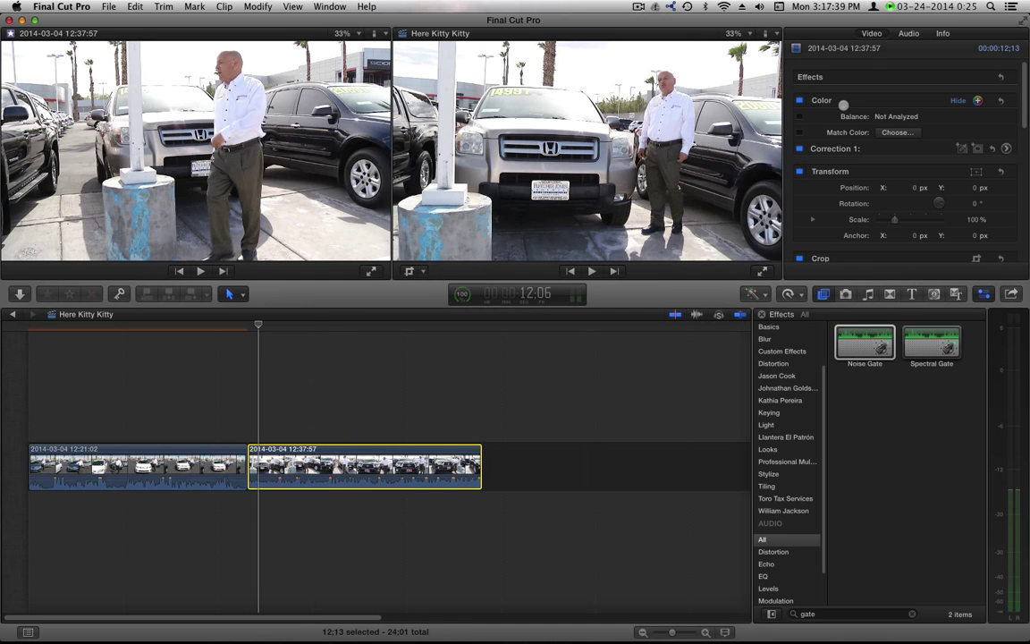
{"action": "key", "text": "ctrl+super+8"}
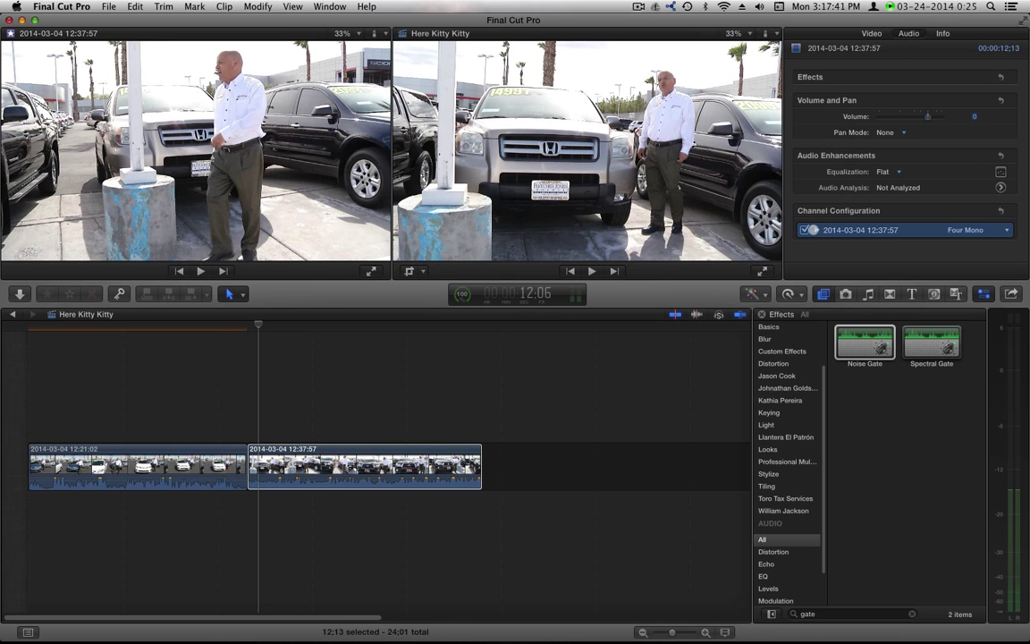
{"action": "left_click", "coordinate": [811, 229]}
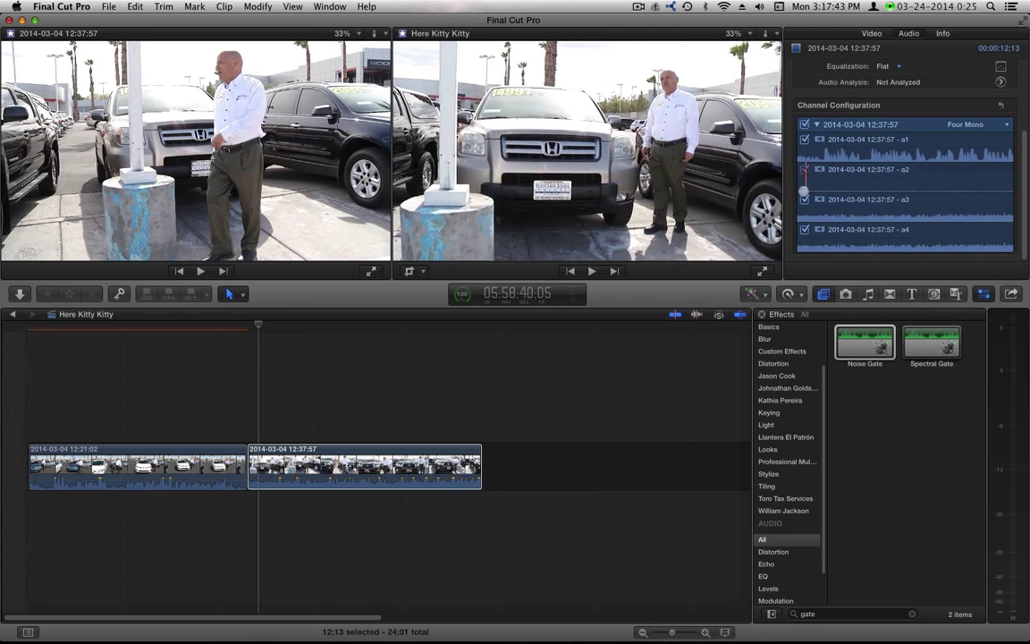
{"action": "left_click_drag", "start_coordinate": [804, 190], "coordinate": [805, 230]}
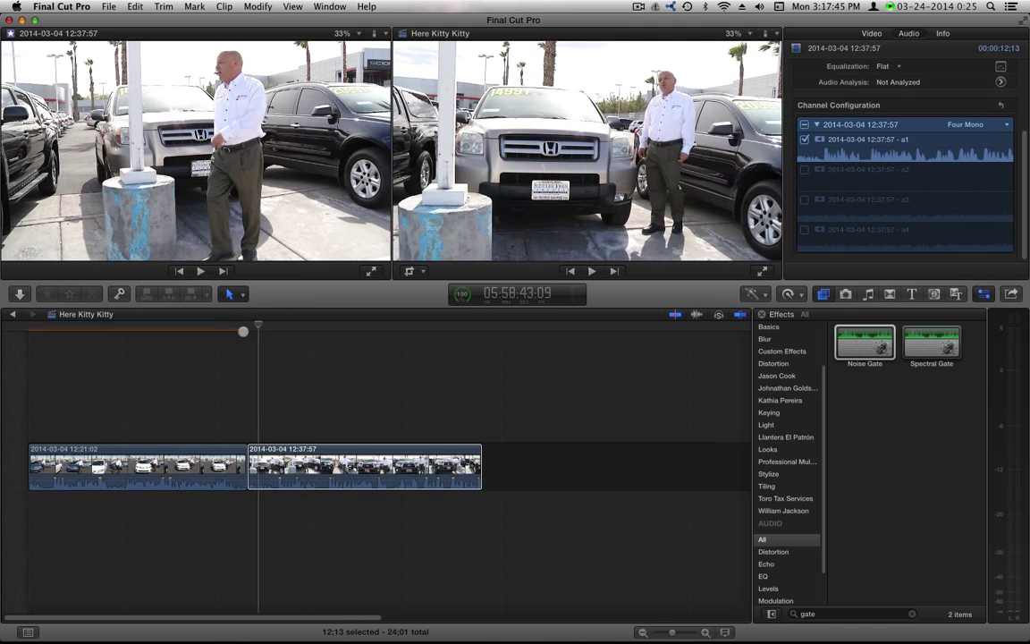
Play the second clip and step back through it to examine the camera shake in the original footage
{"action": "key", "text": "space"}
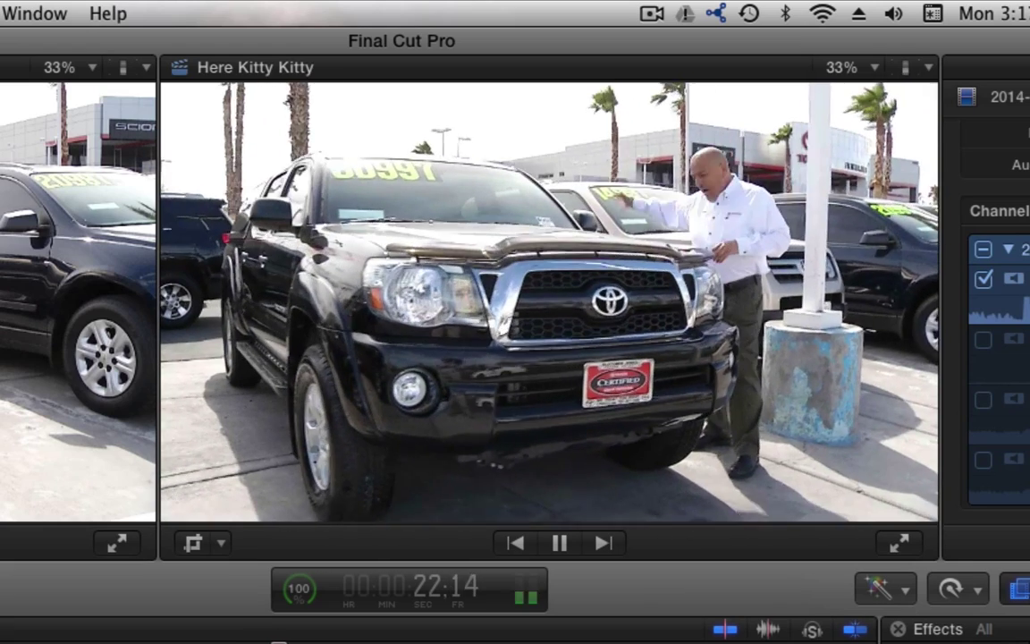
{"action": "key", "text": "space"}
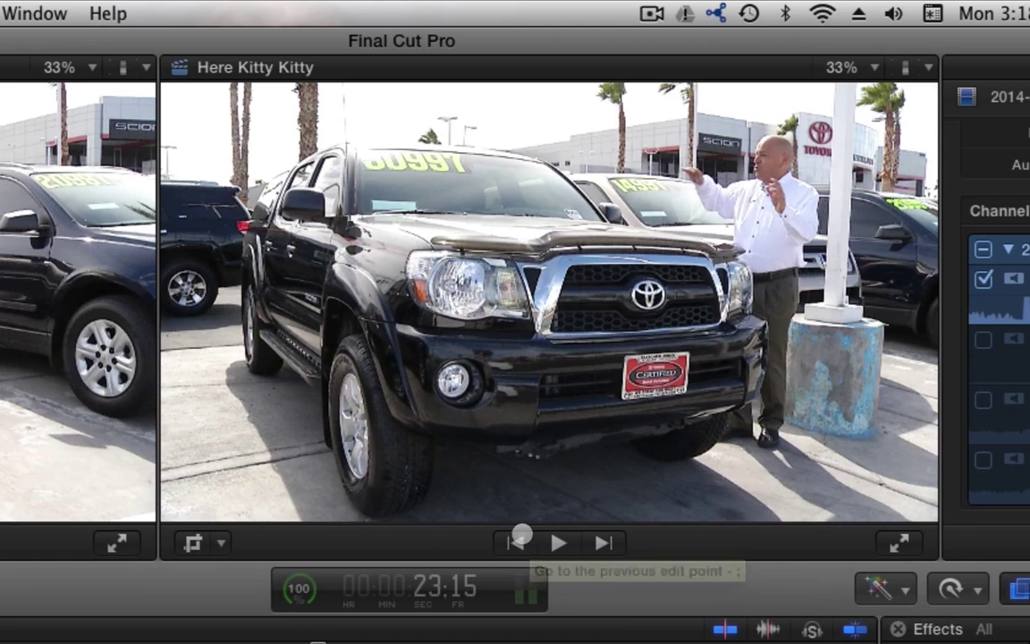
{"action": "left_click", "coordinate": [515, 543]}
{"action": "left_click", "coordinate": [515, 543]}
{"action": "left_click", "coordinate": [515, 543]}
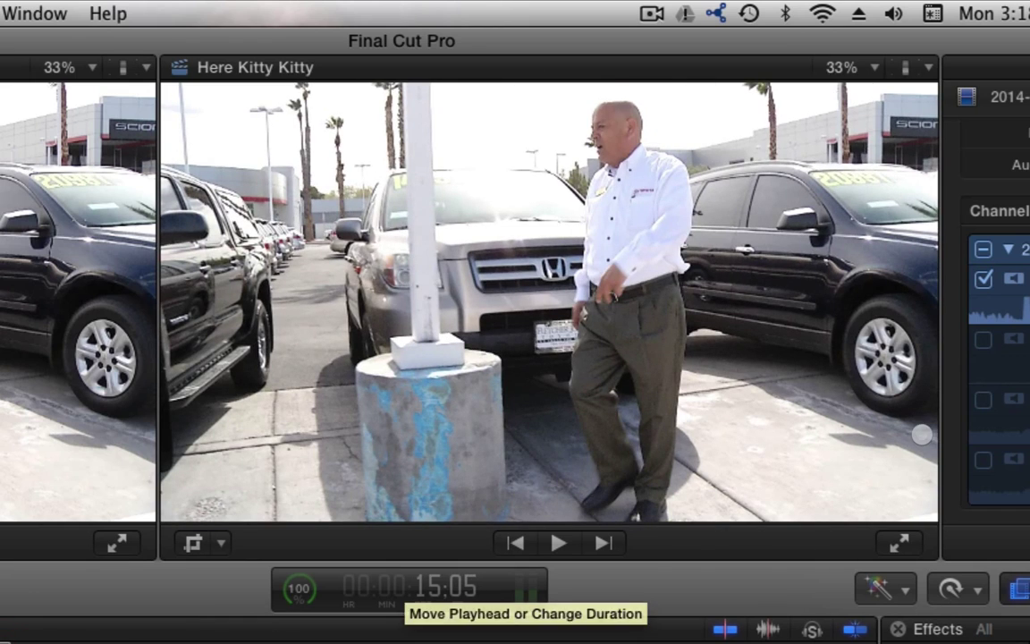
Enable Stabilization on the second clip in its video properties
{"action": "key", "text": "ctrl+Tab"}
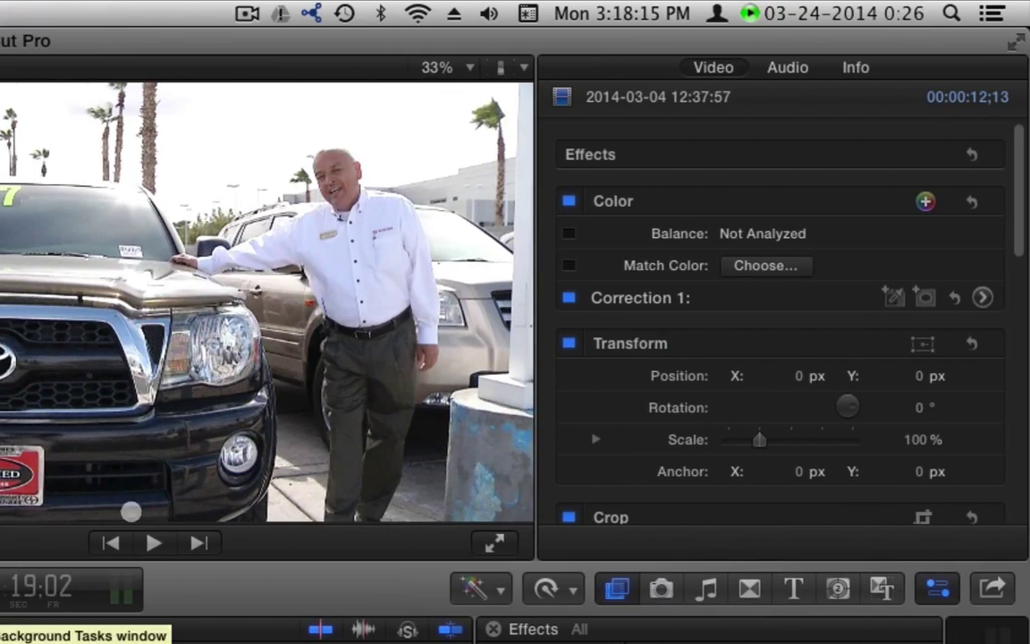
{"action": "scroll", "coordinate": [816, 301], "scroll_direction": "down", "scroll_amount": 15}
{"action": "scroll", "coordinate": [715, 259], "scroll_direction": "up", "scroll_amount": 3}
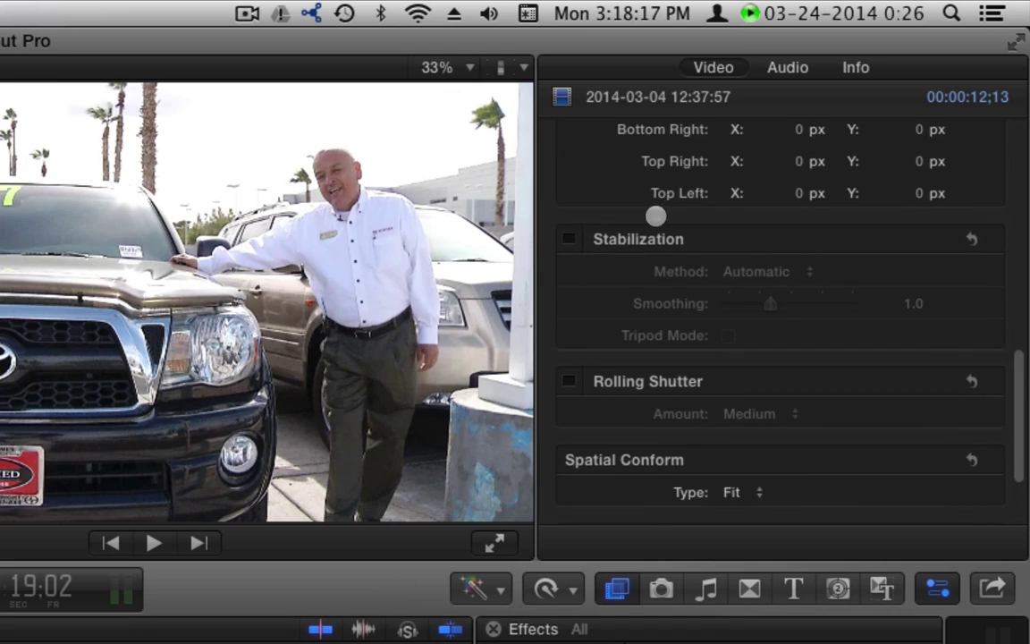
{"action": "left_click", "coordinate": [569, 239]}
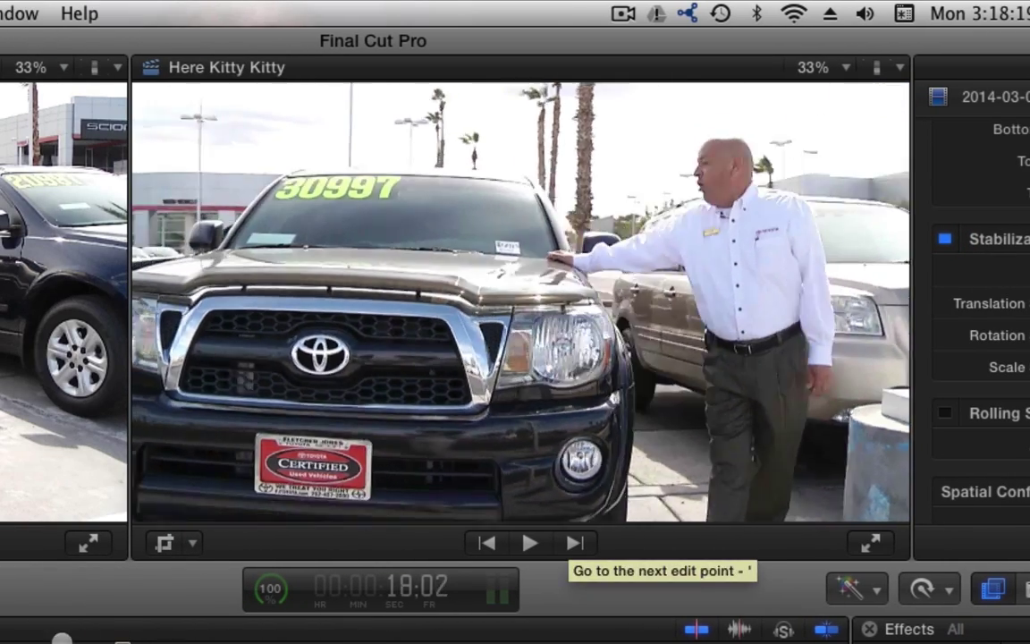
Play the stabilized second clip from its start to check the result
{"action": "left_click", "coordinate": [199, 543]}
{"action": "key", "text": "l"}
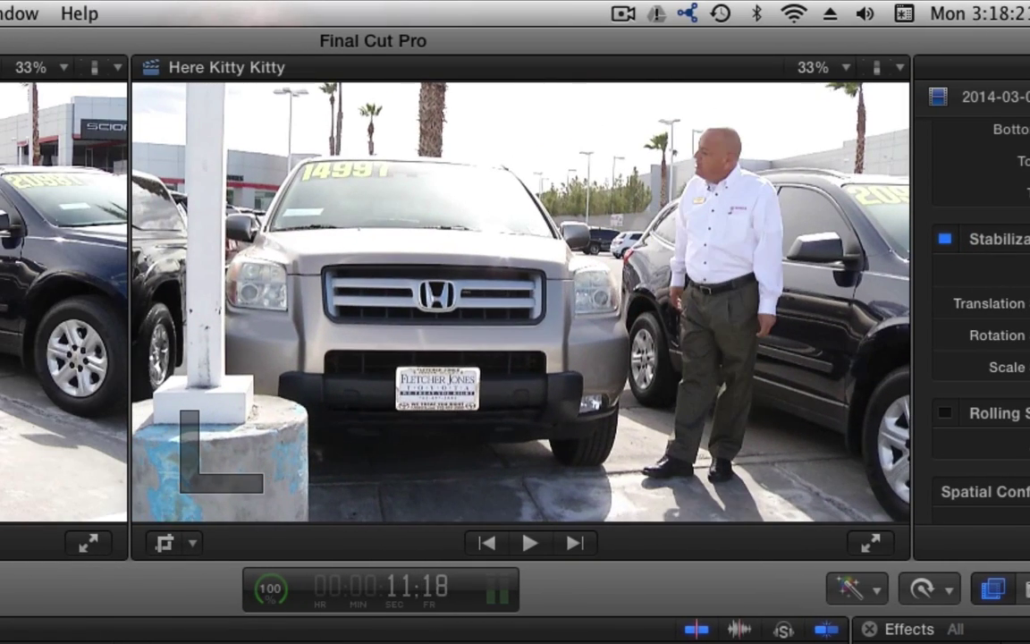
{"action": "key", "text": "space"}
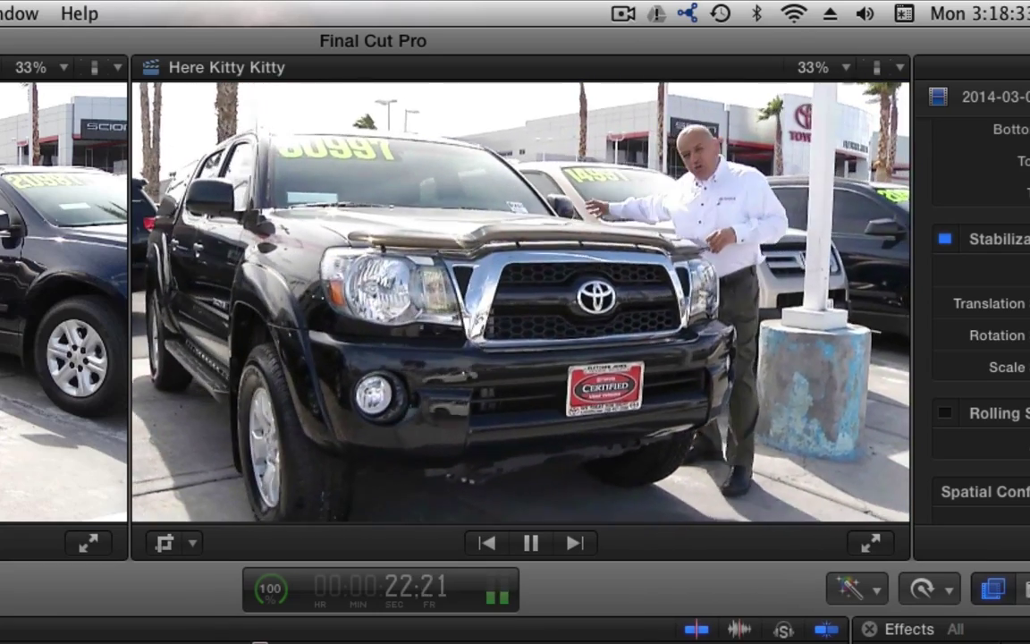
{"action": "key", "text": "space"}
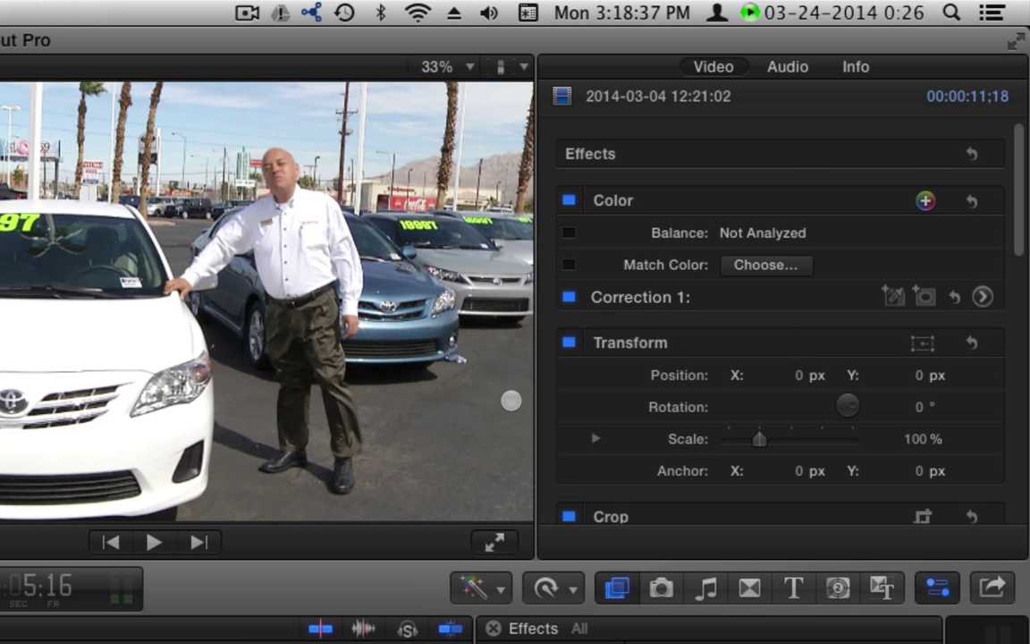
Switch the first clip's stabilization method to SmoothCam, with Translation, Rotation and Scale Smooth at 0.5
{"action": "scroll", "coordinate": [801, 328], "scroll_direction": "down", "scroll_amount": 10}
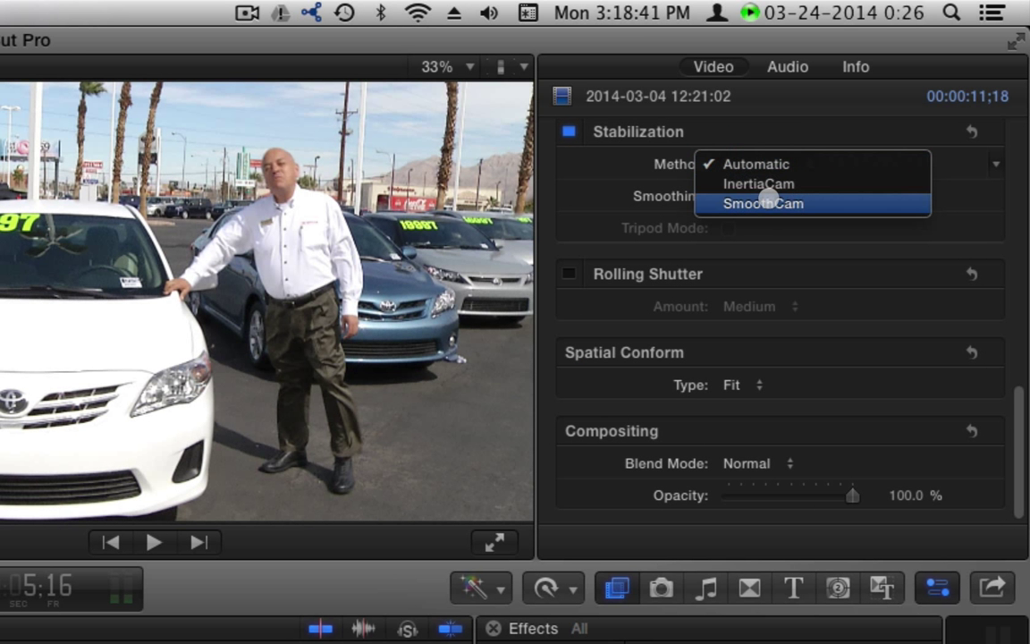
{"action": "left_click", "coordinate": [765, 202]}
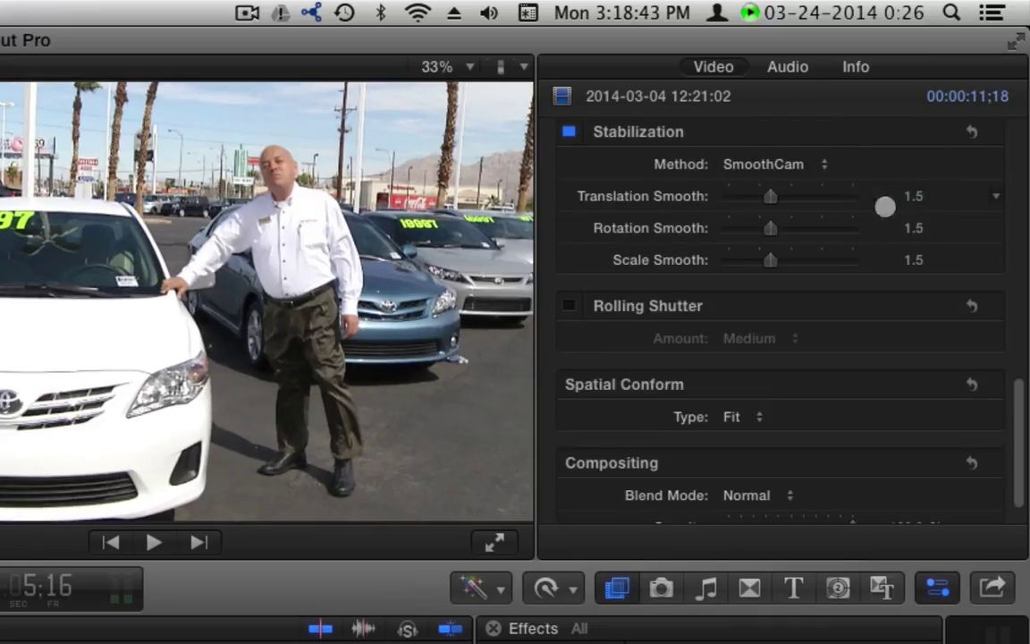
{"action": "left_click", "coordinate": [913, 196]}
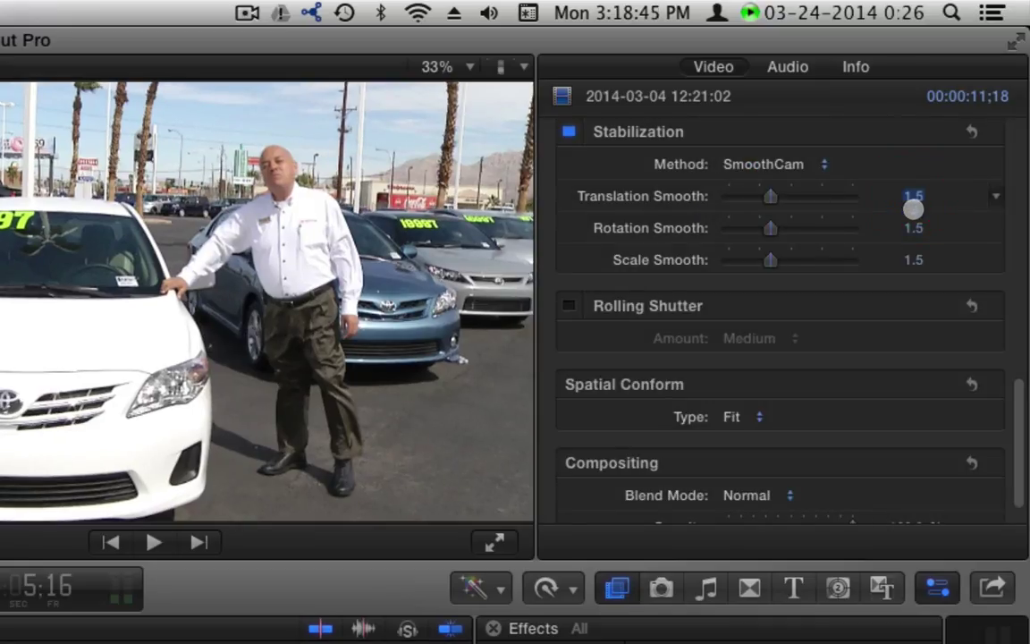
{"action": "type", "text": ".5"}
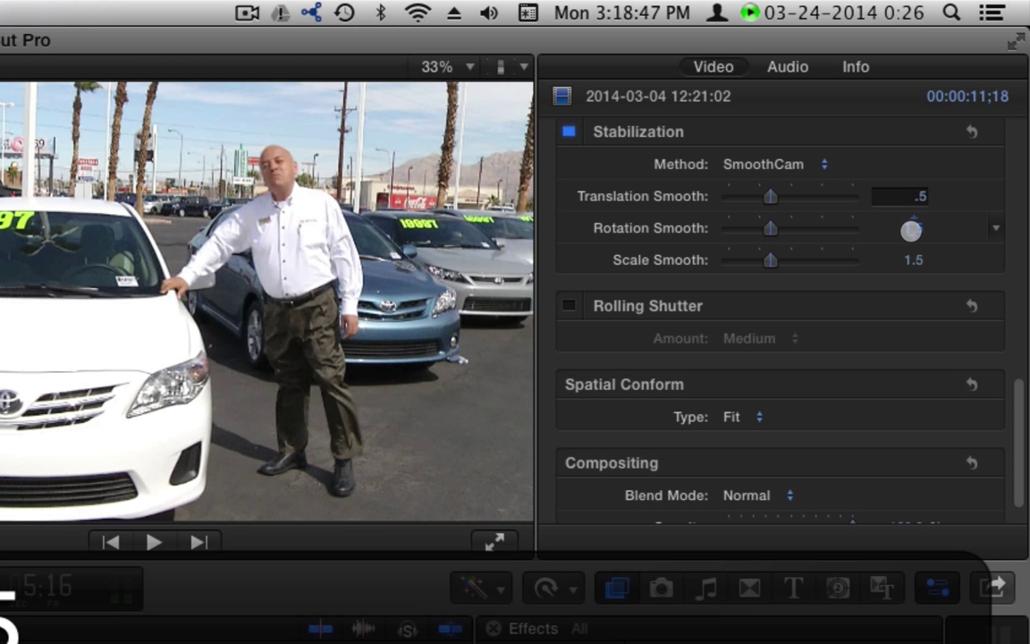
{"action": "left_click", "coordinate": [912, 230]}
{"action": "left_click", "coordinate": [910, 229]}
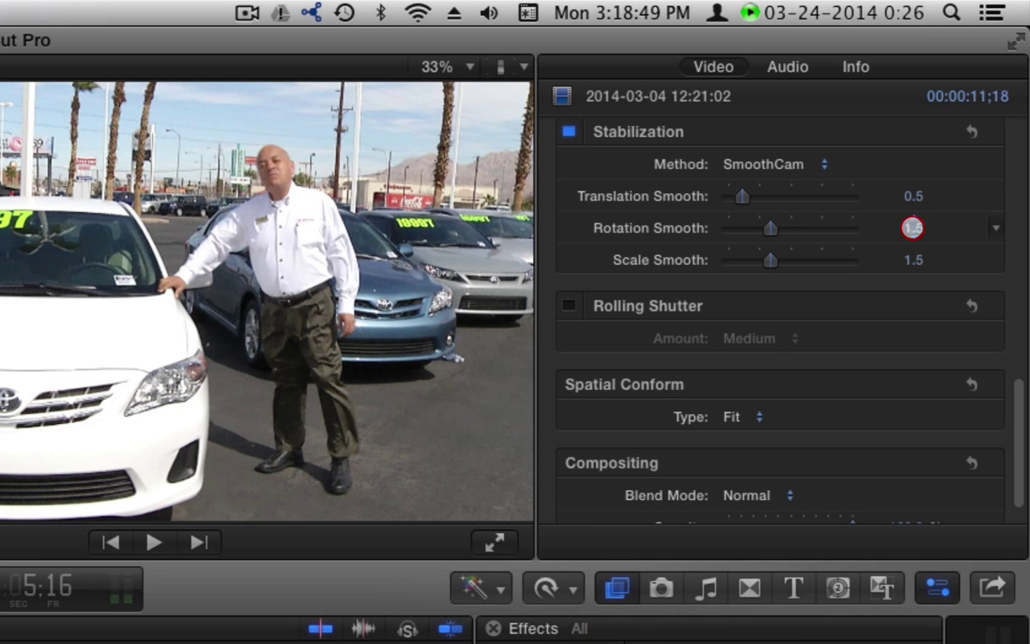
{"action": "type", "text": ".5"}
{"action": "left_click", "coordinate": [914, 258]}
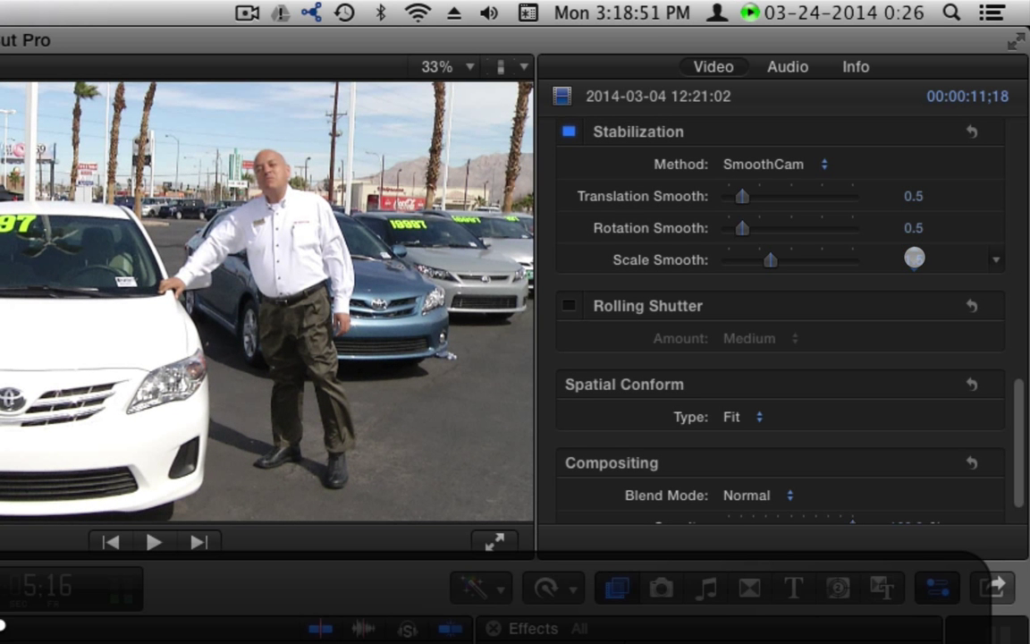
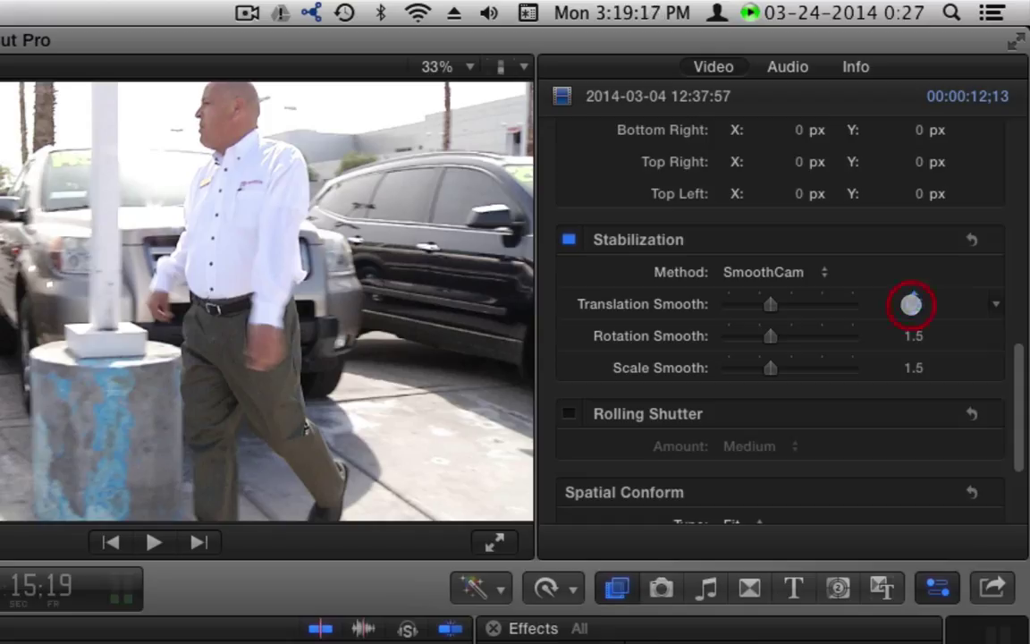
Set the second clip's Translation, Rotation and Scale Smooth to 0.5 and play the project from its start
{"action": "left_click", "coordinate": [911, 304]}
{"action": "type", "text": "0"}
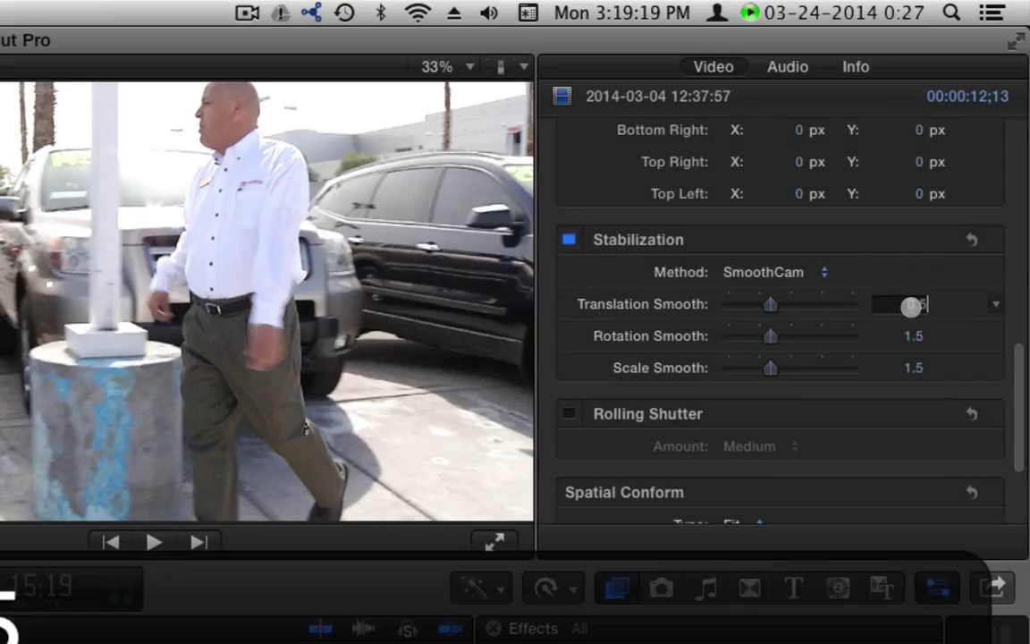
{"action": "key", "text": "Return"}
{"action": "left_click", "coordinate": [913, 337]}
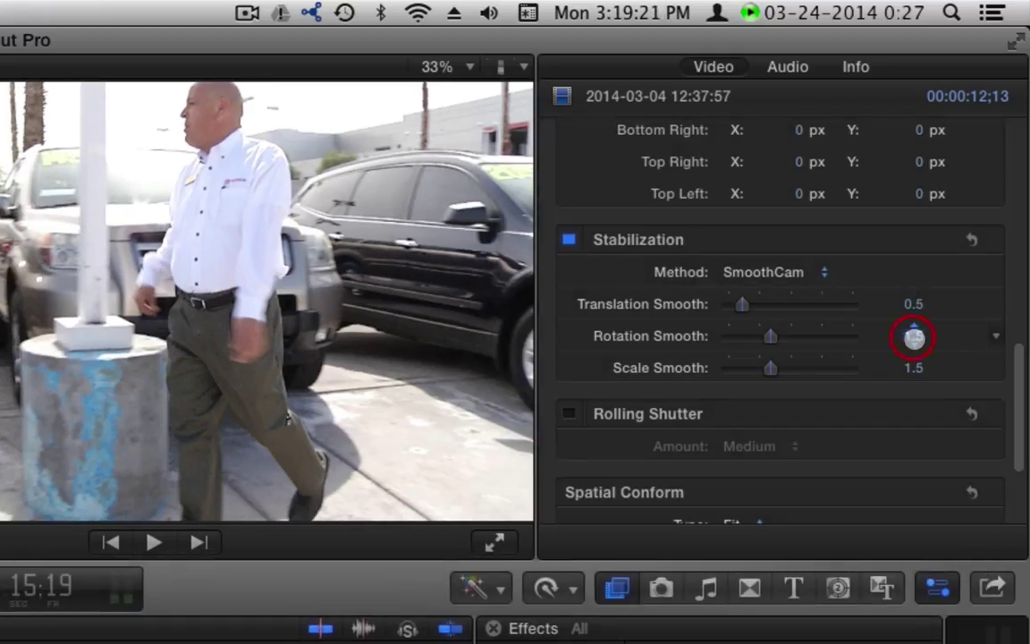
{"action": "type", "text": "0.5"}
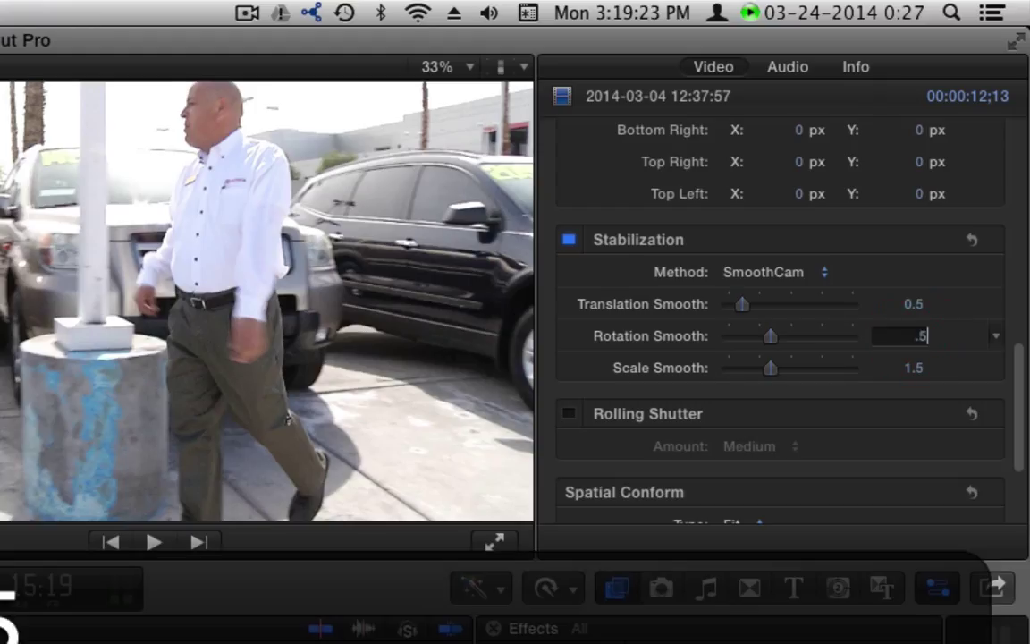
{"action": "key", "text": "Return"}
{"action": "type", "text": "0.5"}
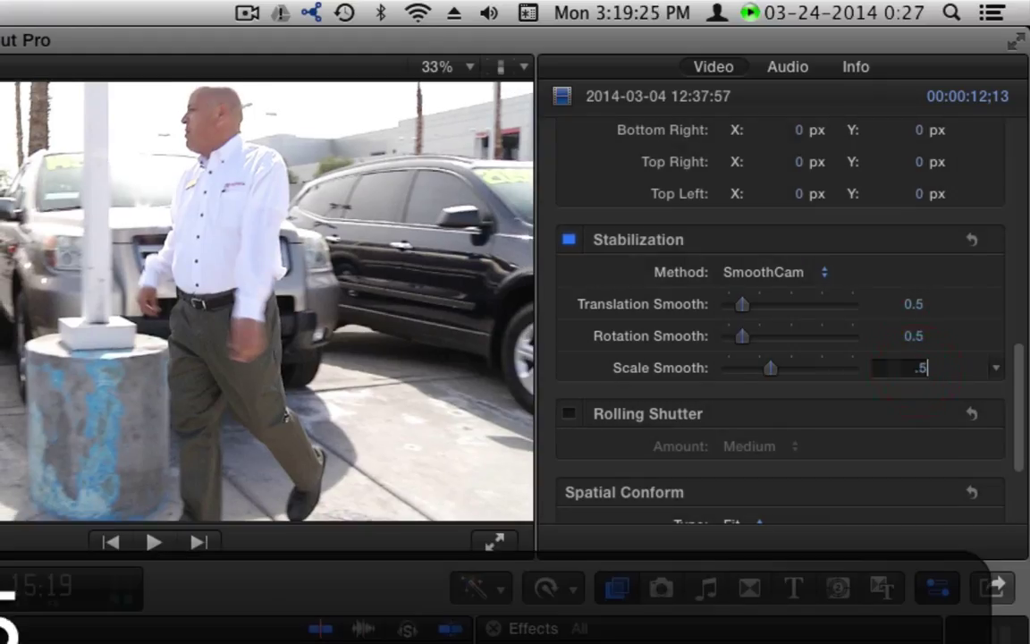
{"action": "key", "text": "Return"}
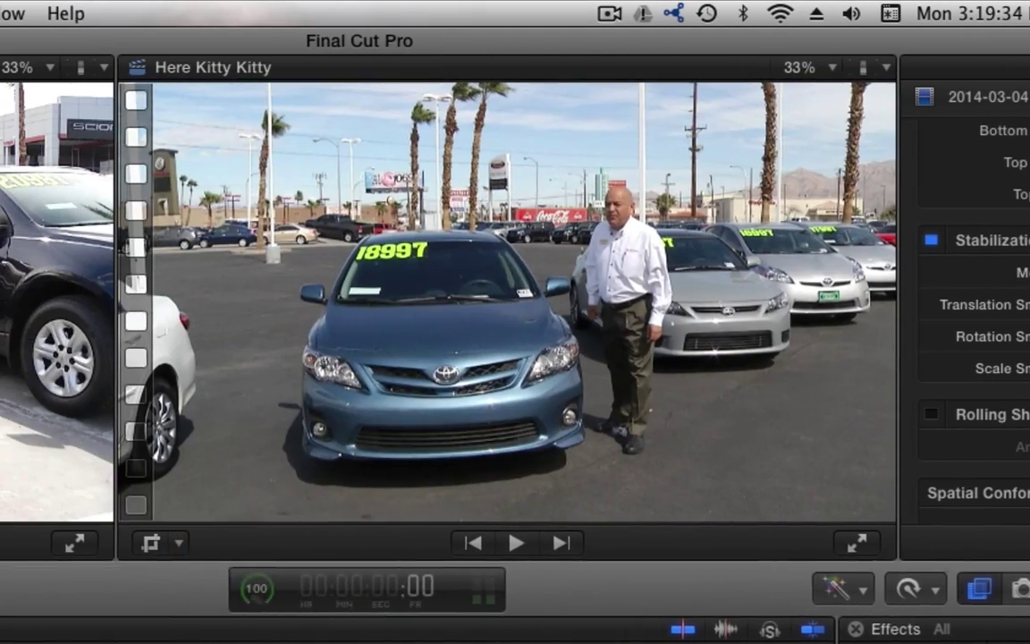
{"action": "key", "text": "space"}
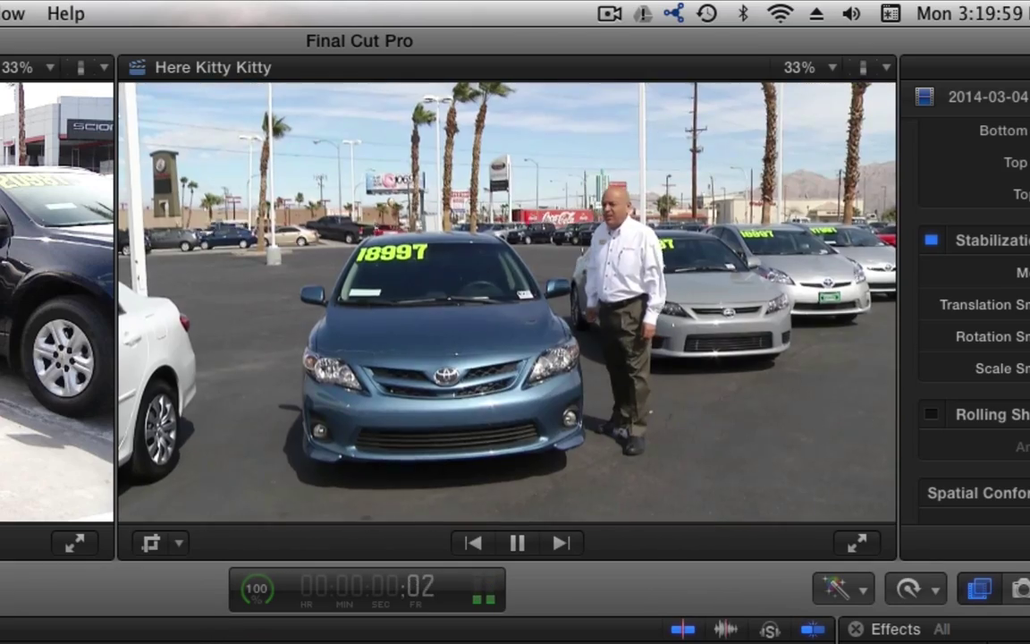
{"action": "key", "text": "space"}
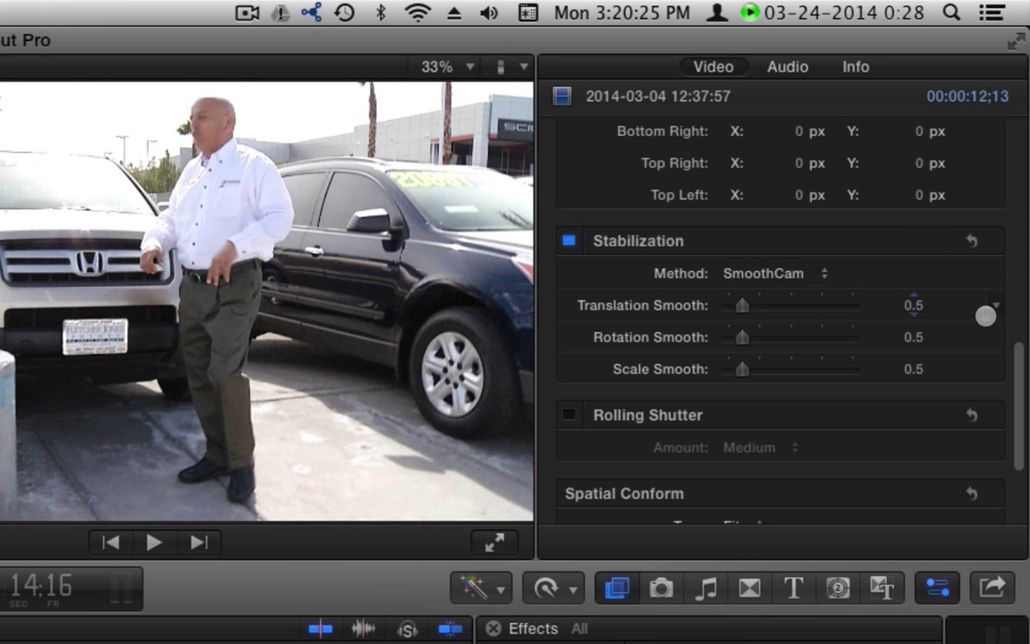
Switch the second clip's stabilization method to InertiaCam and play the clip from its start
{"action": "left_click", "coordinate": [820, 274]}
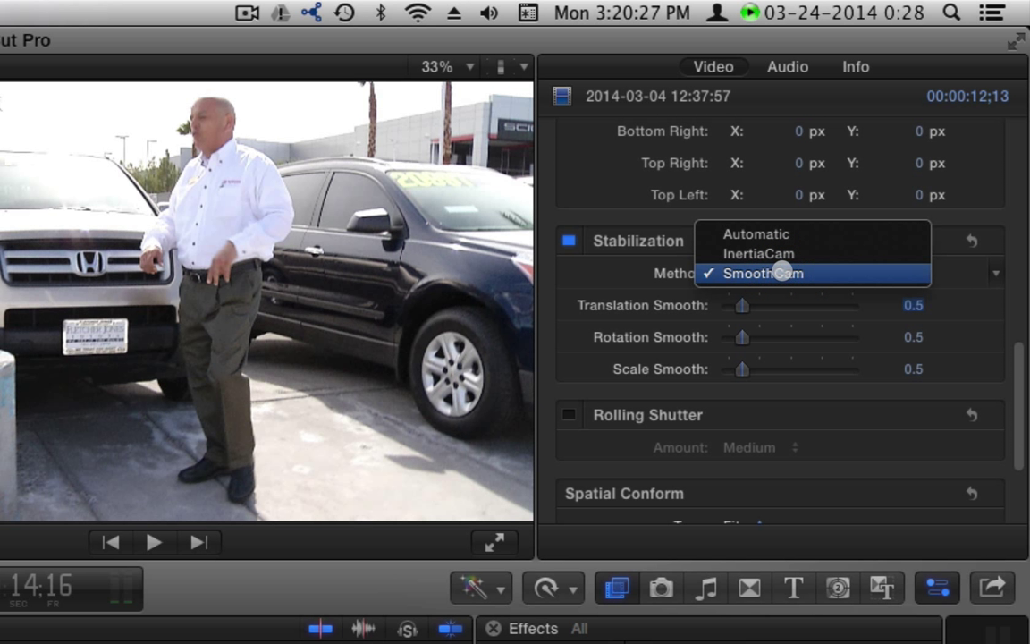
{"action": "left_click", "coordinate": [758, 254]}
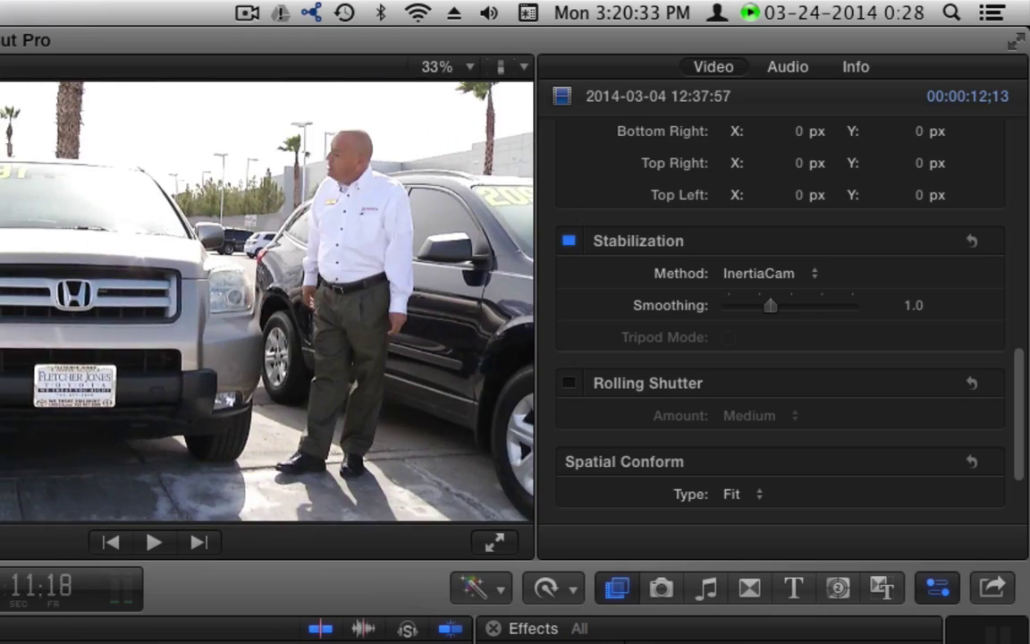
{"action": "key", "text": "space"}
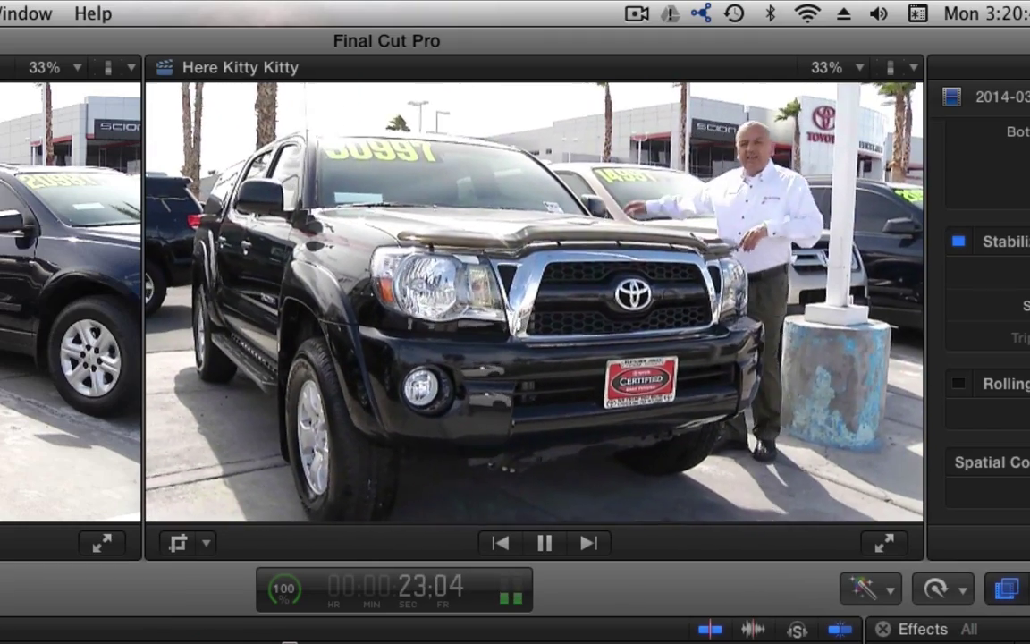
{"action": "left_click", "coordinate": [386, 620]}
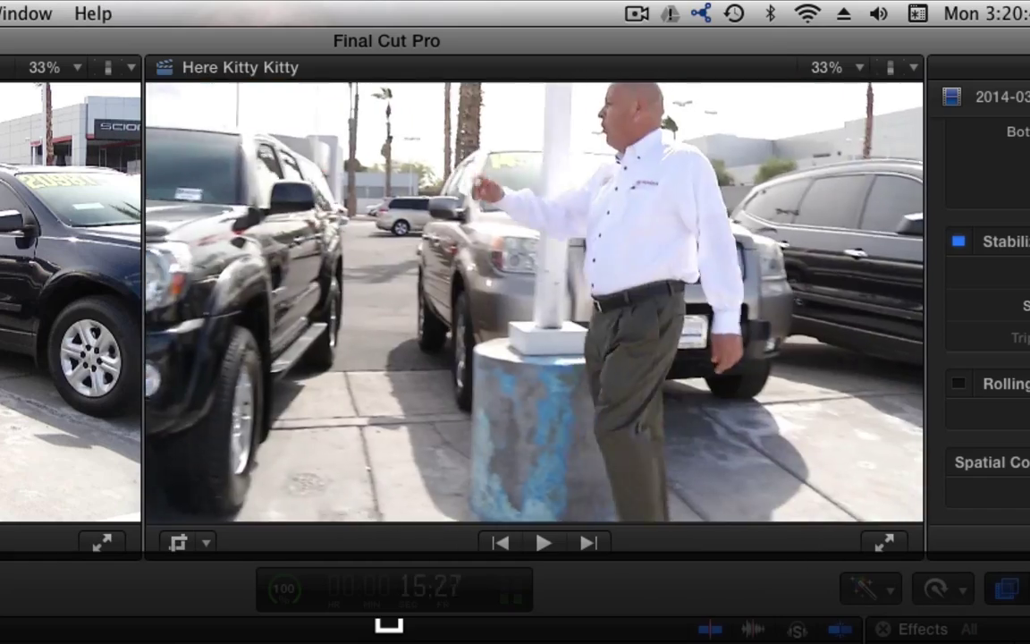
{"action": "left_click", "coordinate": [389, 623]}
Play the project from its beginning through both clips to compare how well each is stabilized
{"action": "key", "text": "space"}
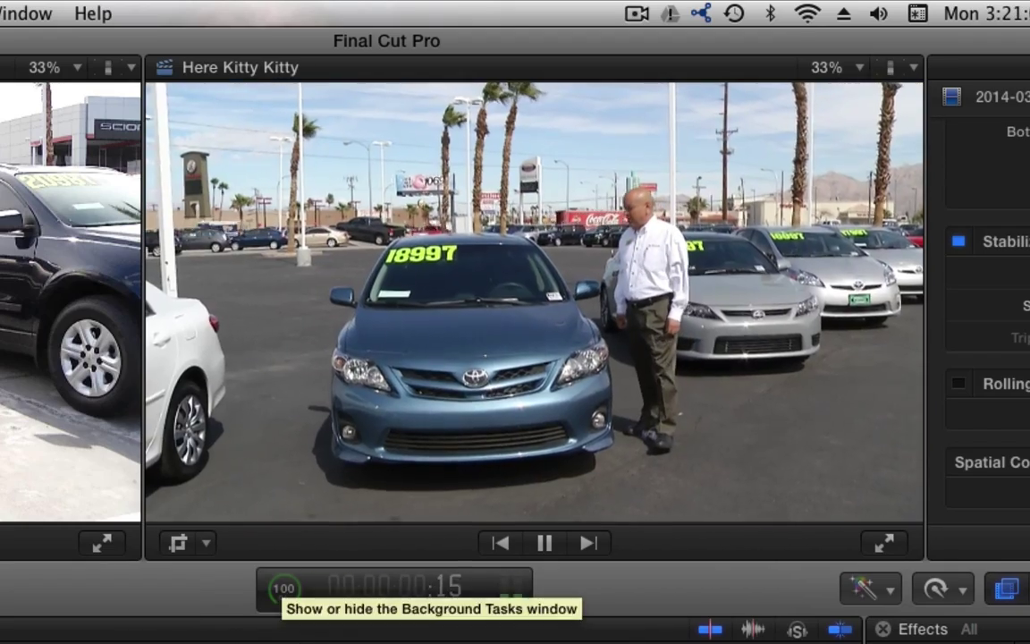
{"action": "key", "text": "space"}
{"action": "key", "text": "Up"}
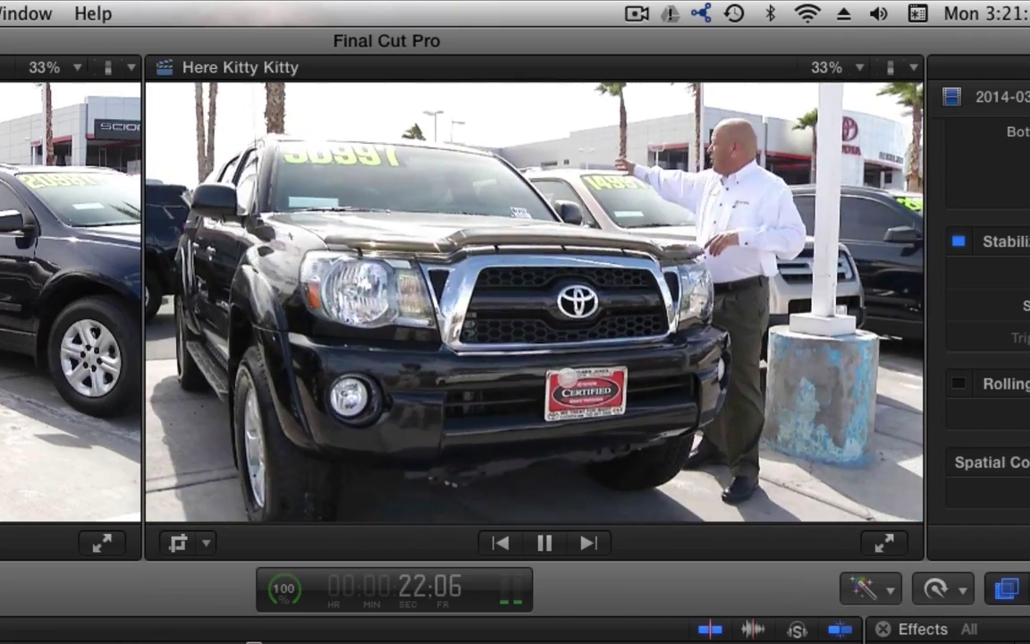
{"action": "key", "text": "space"}
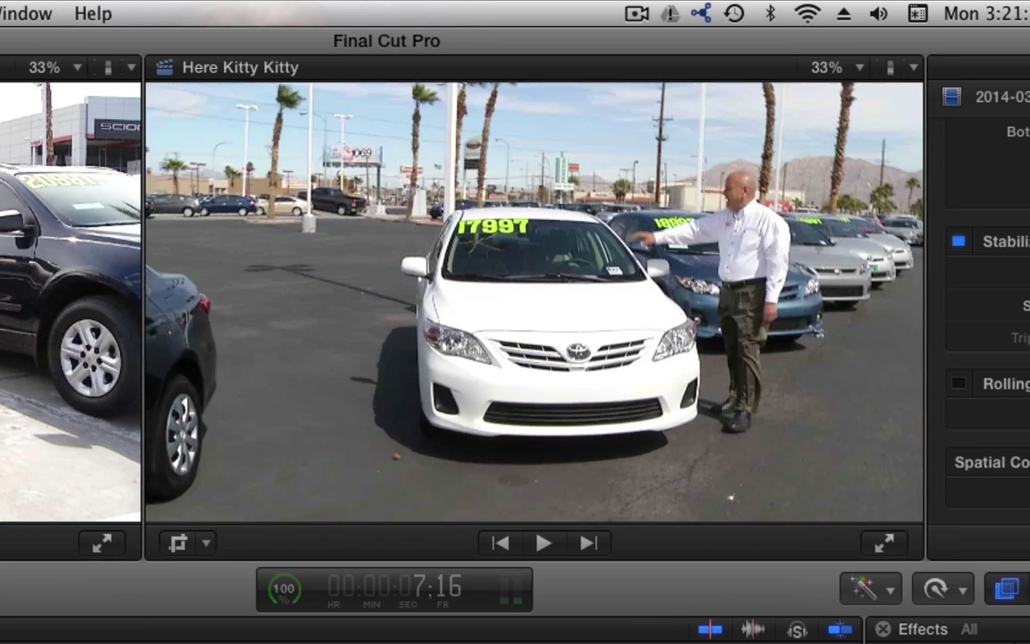
Set the first clip's stabilization method to InertiaCam
{"action": "key", "text": "alt+super+m"}
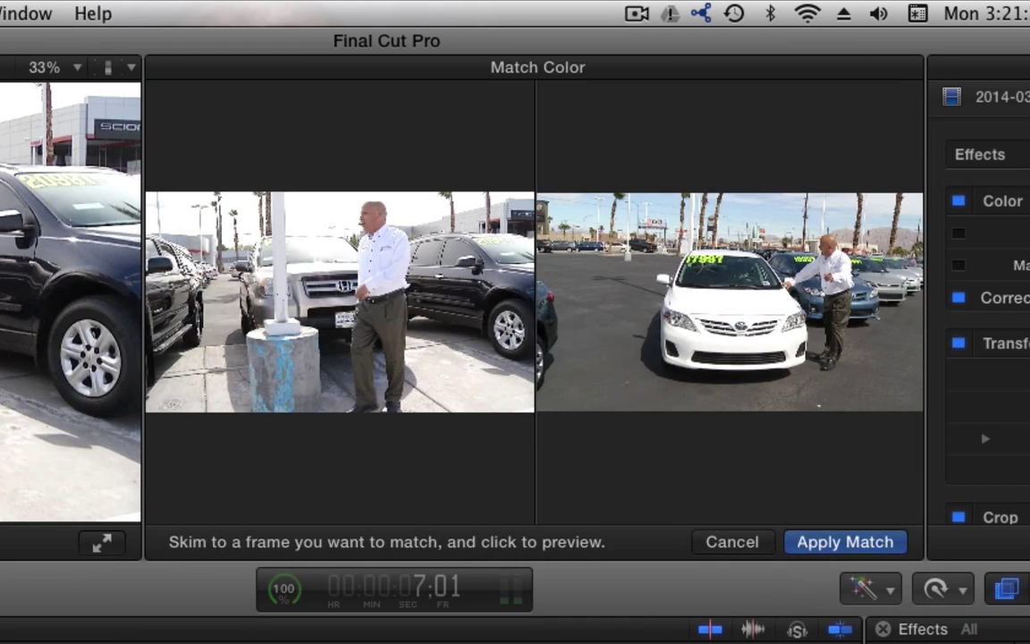
{"action": "left_click", "coordinate": [731, 542]}
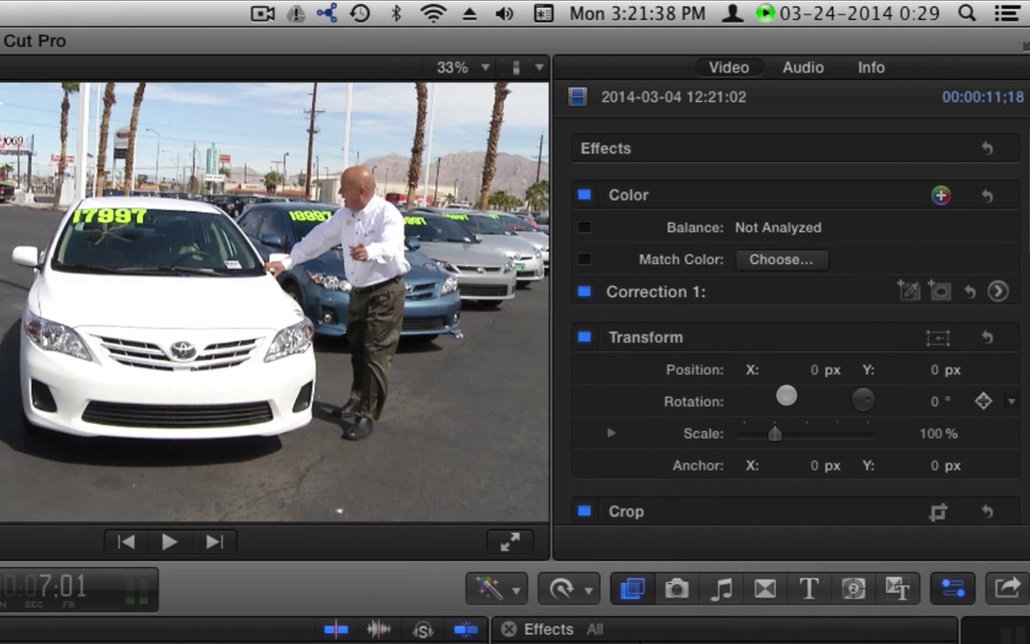
{"action": "scroll", "coordinate": [770, 394], "scroll_direction": "down", "scroll_amount": 10}
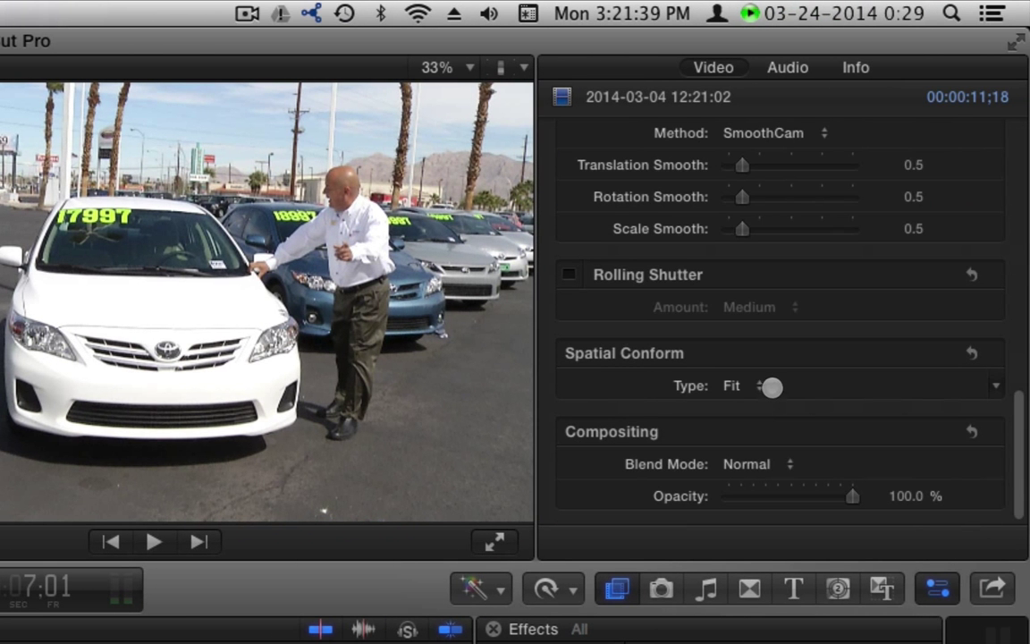
{"action": "left_click", "coordinate": [789, 130]}
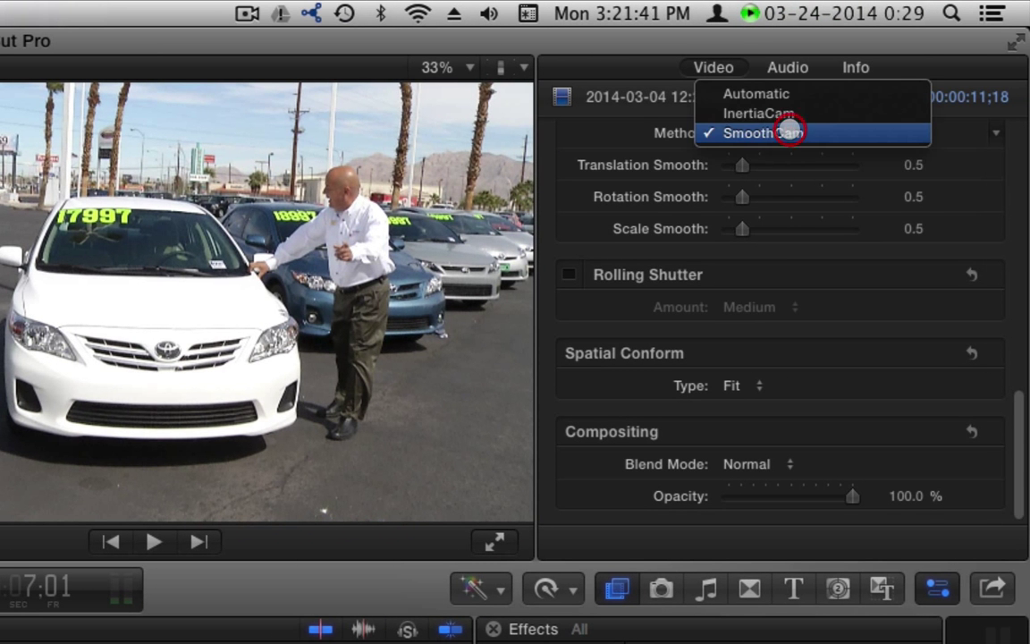
{"action": "left_click", "coordinate": [786, 109]}
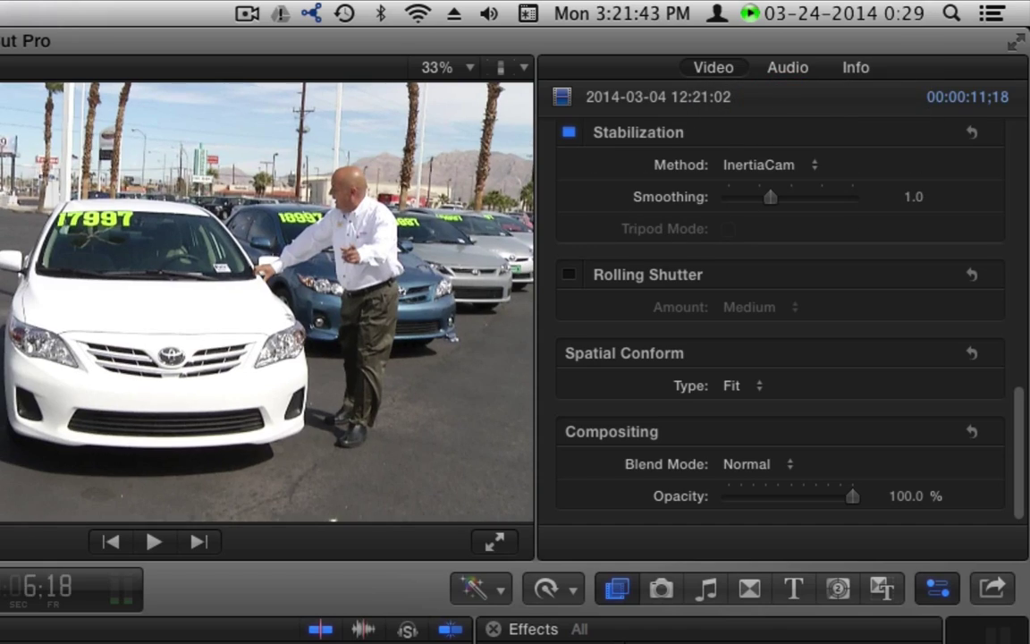
Play back the first clip to check its InertiaCam stabilization
{"action": "key", "text": "space"}
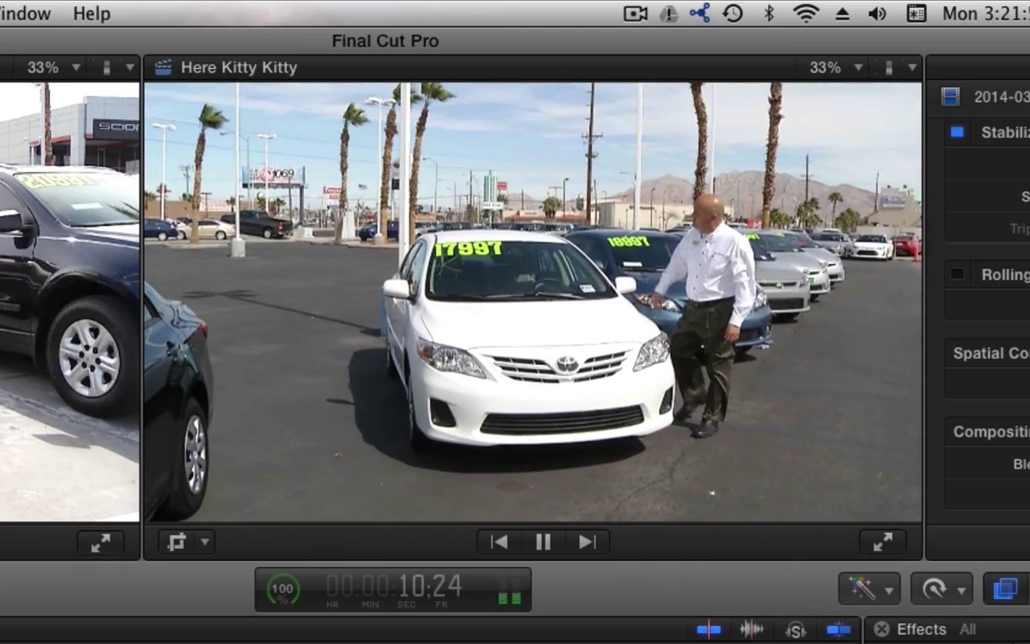
{"action": "key", "text": "space"}
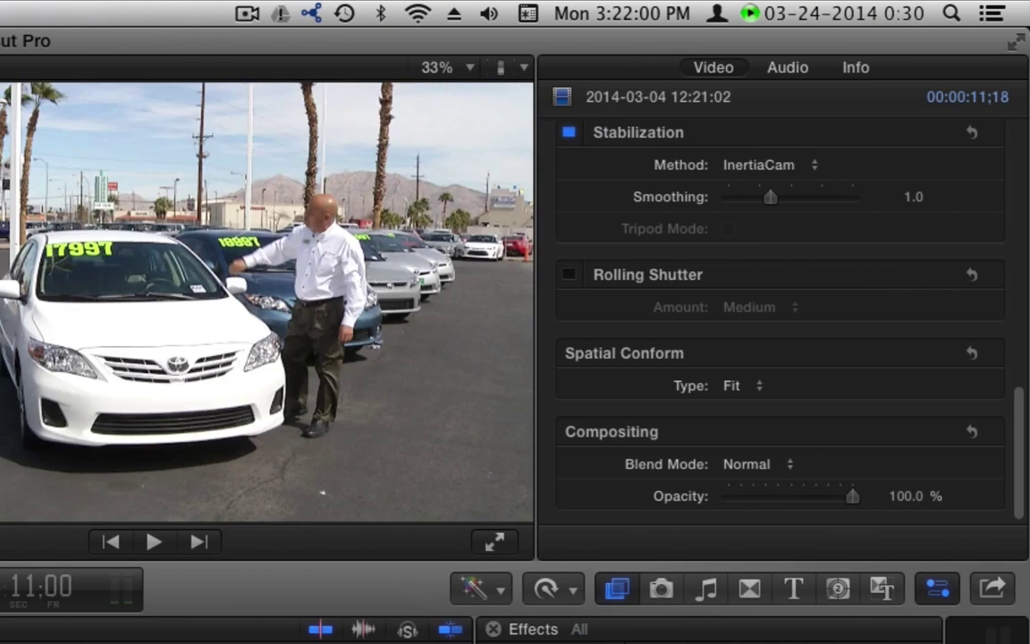
{"action": "key", "text": "space"}
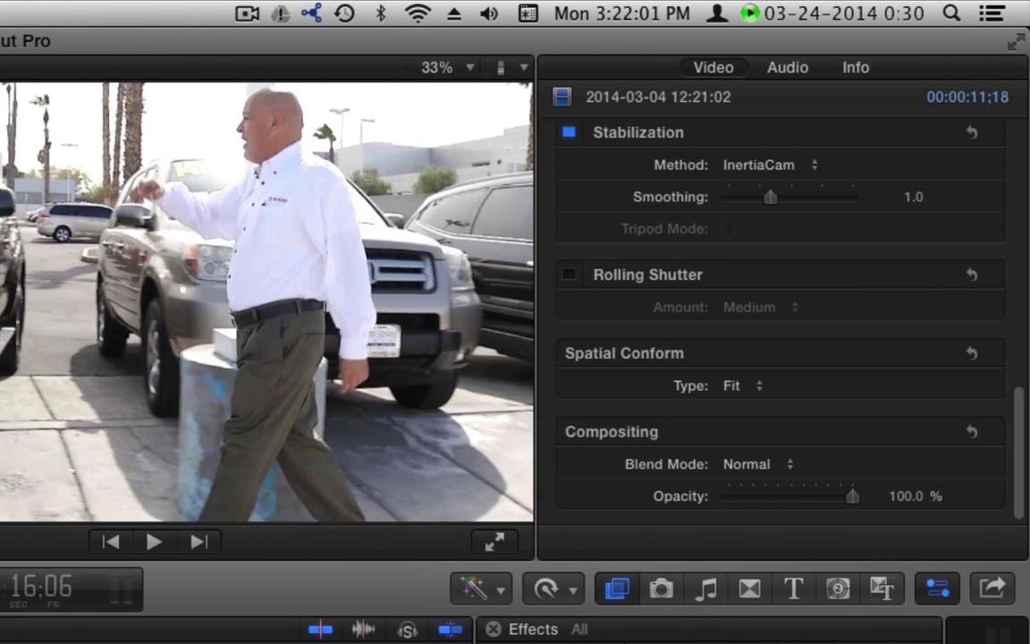
{"action": "key", "text": "space"}
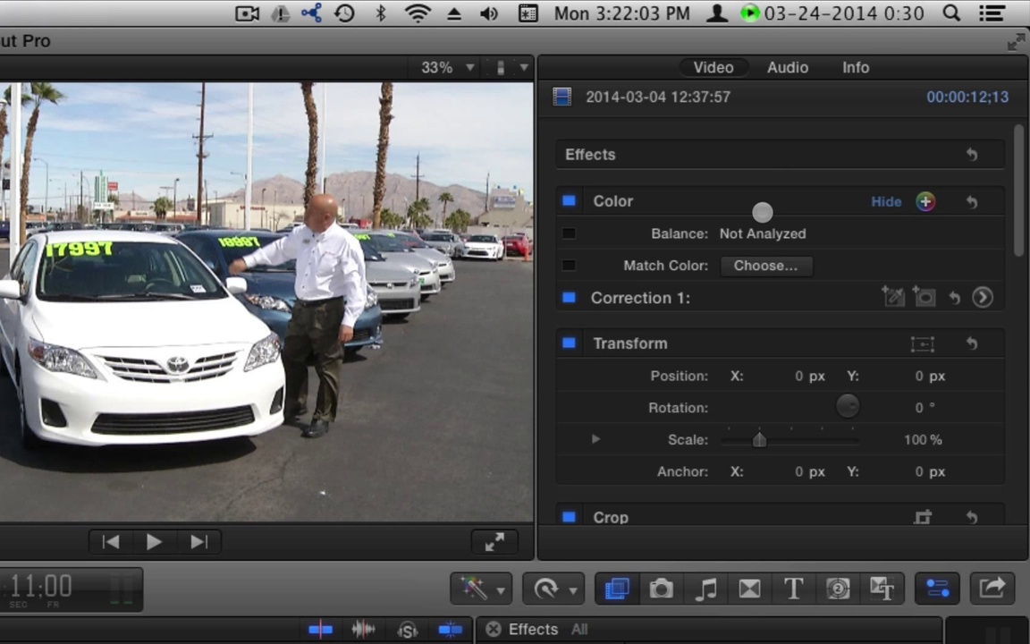
Switch the second clip's stabilization method back to SmoothCam and play the clip to check the result
{"action": "scroll", "coordinate": [654, 386], "scroll_direction": "down", "scroll_amount": 10}
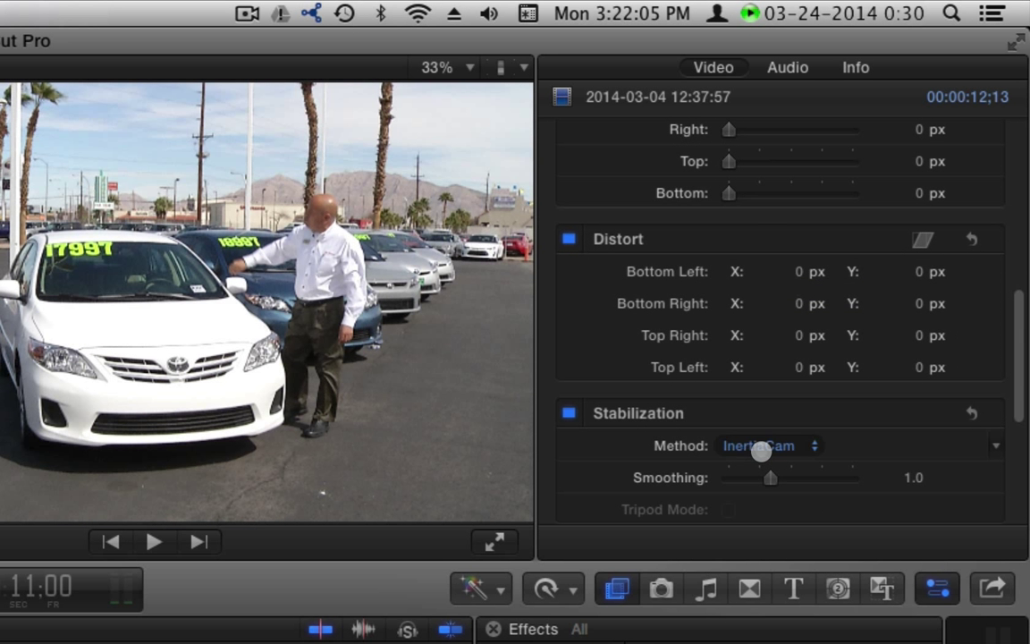
{"action": "left_click", "coordinate": [759, 446]}
{"action": "left_click", "coordinate": [766, 464]}
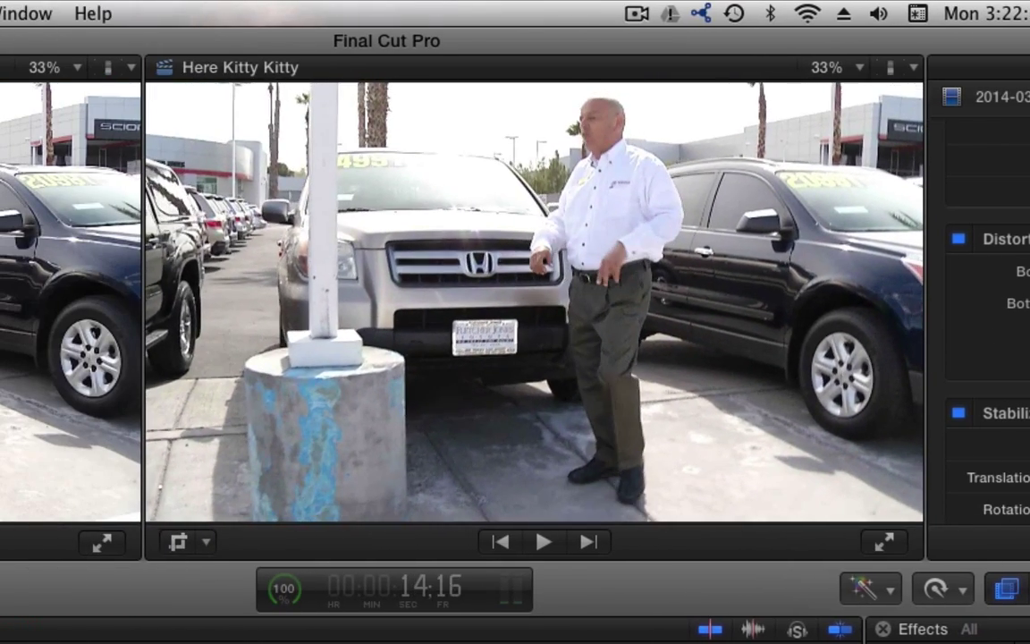
{"action": "key", "text": "space"}
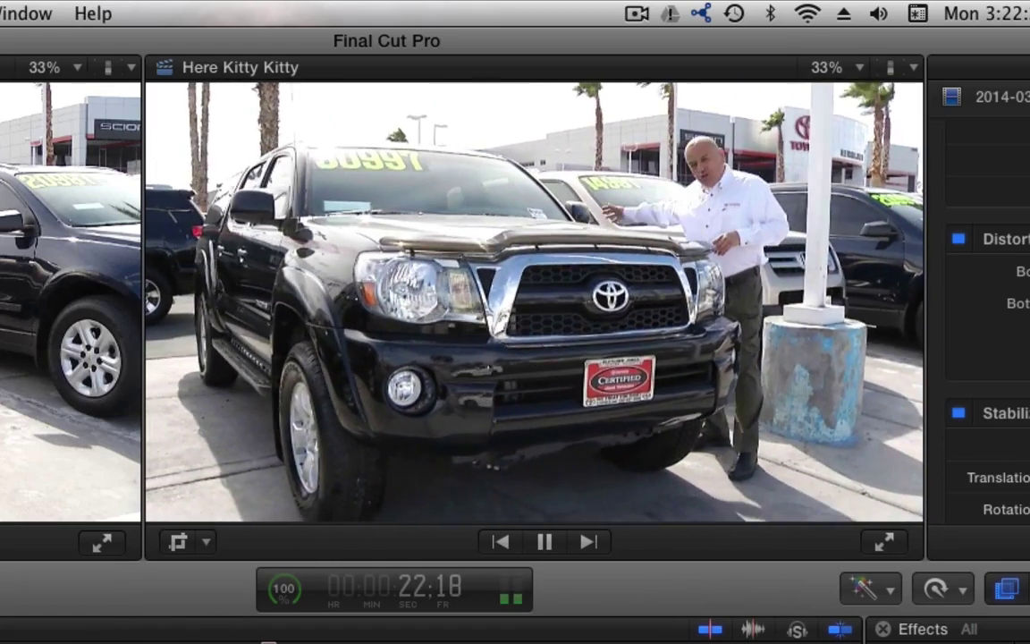
{"action": "key", "text": "space"}
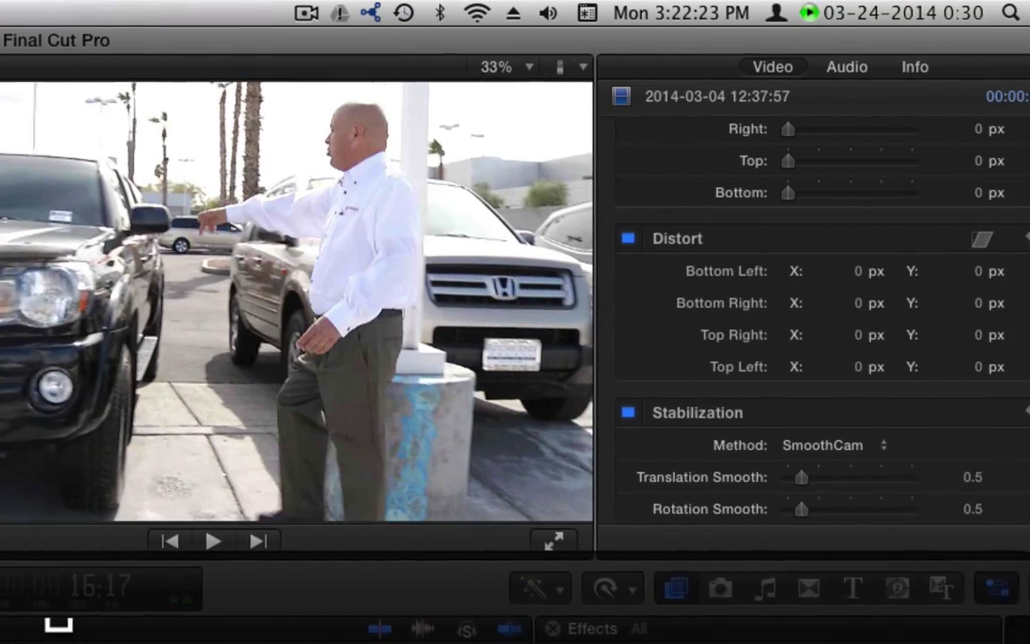
{"action": "scroll", "coordinate": [746, 402], "scroll_direction": "down", "scroll_amount": 5}
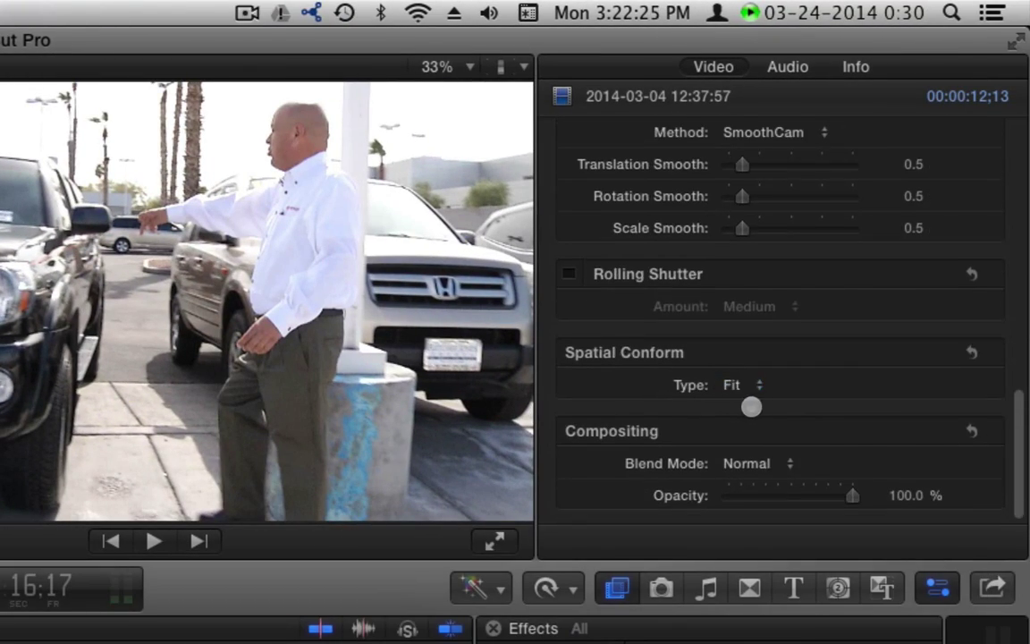
Try a much stronger SmoothCam translation smoothing on the second clip by setting Translation Smooth to 20
{"action": "scroll", "coordinate": [857, 435], "scroll_direction": "up", "scroll_amount": 2}
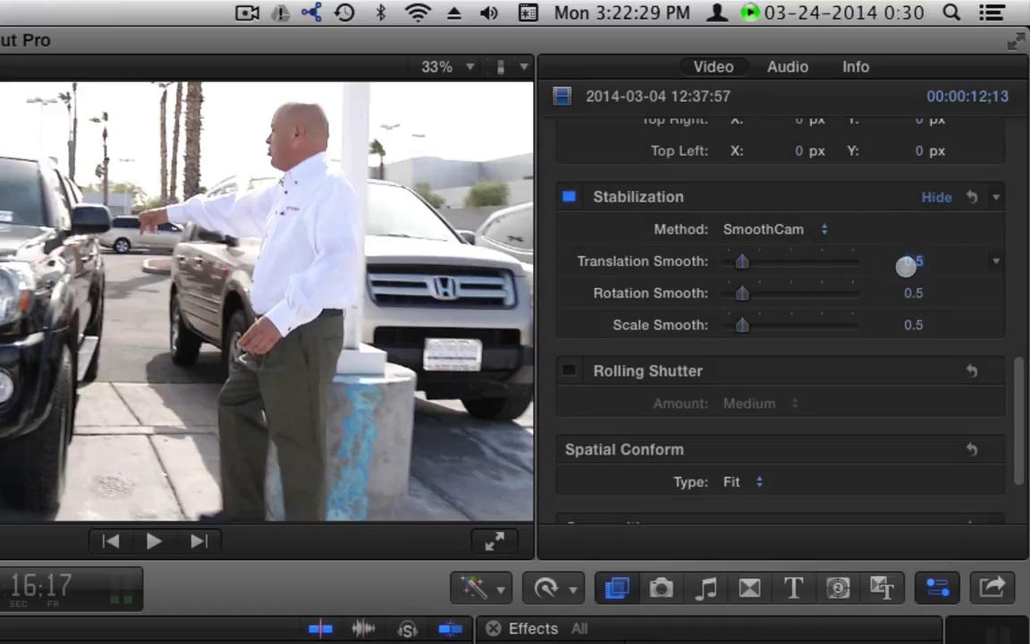
{"action": "left_click", "coordinate": [909, 261]}
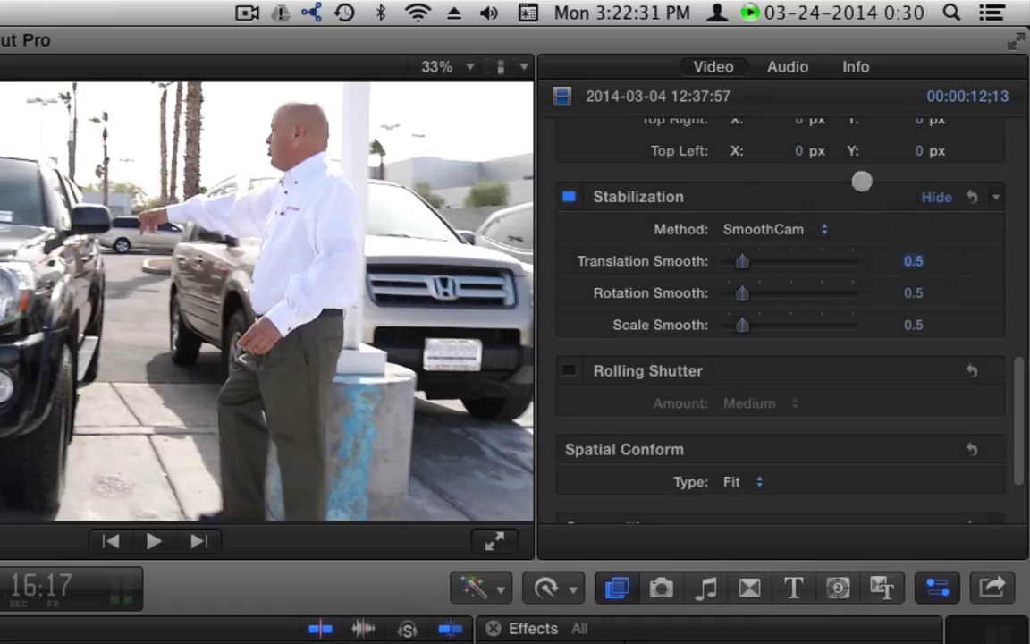
{"action": "left_click_drag", "start_coordinate": [913, 259], "coordinate": [909, 259]}
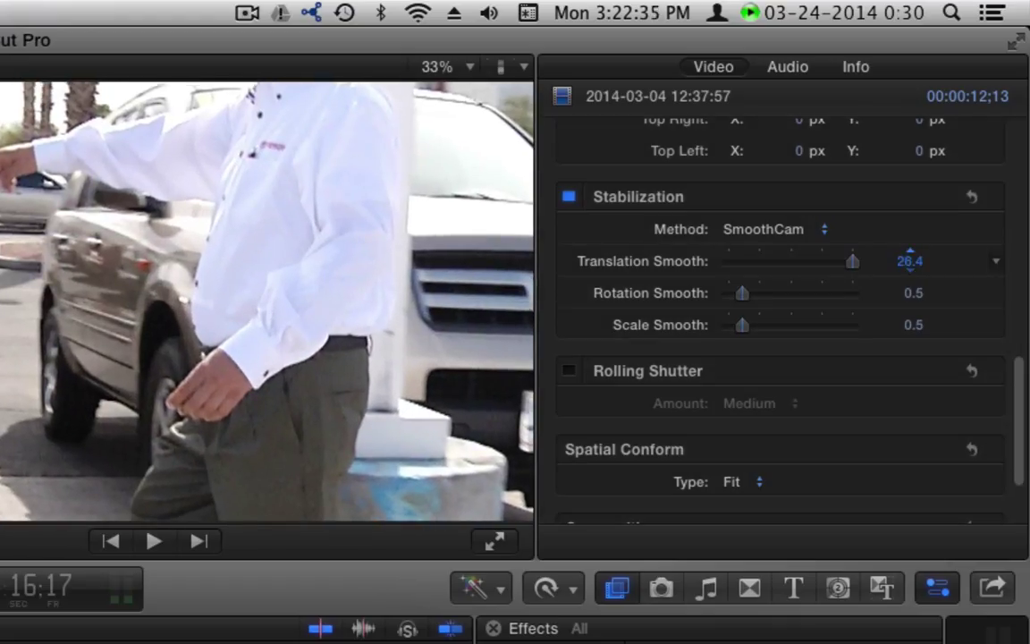
{"action": "left_click", "coordinate": [912, 262]}
{"action": "left_click", "coordinate": [910, 260]}
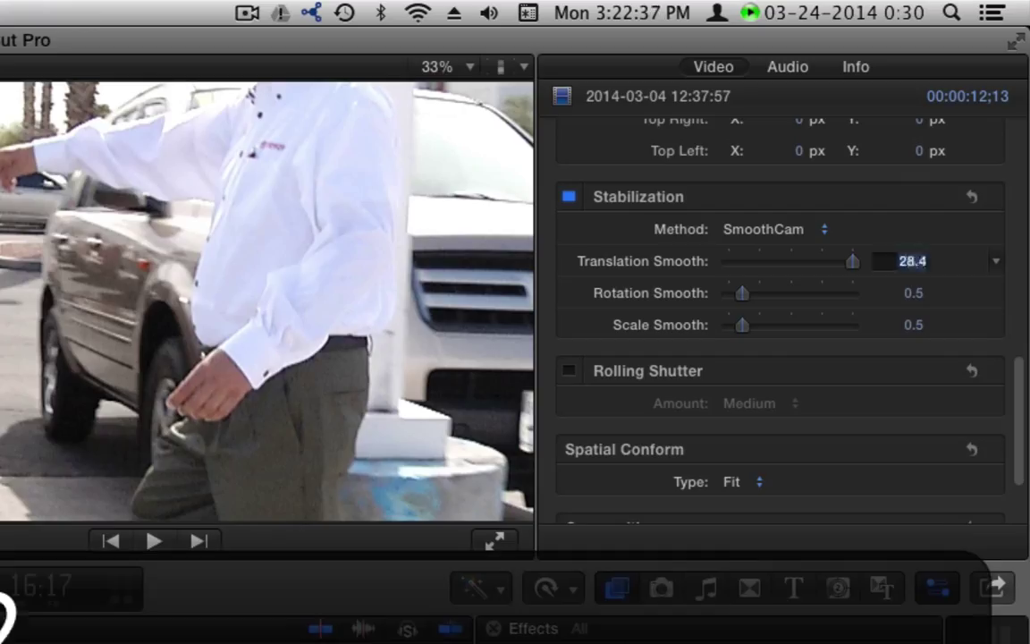
{"action": "type", "text": "20"}
{"action": "key", "text": "Return"}
Reduce the second clip's Translation Smooth to 3.2, then raise it to 4.13
{"action": "left_click_drag", "start_coordinate": [847, 269], "coordinate": [921, 267]}
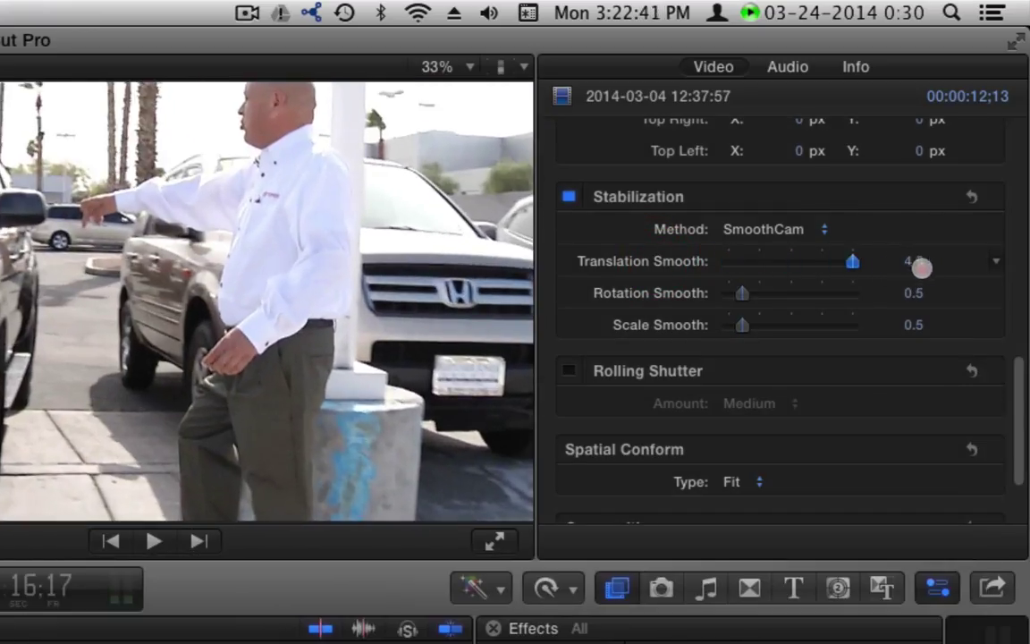
{"action": "left_click_drag", "start_coordinate": [854, 260], "coordinate": [817, 260]}
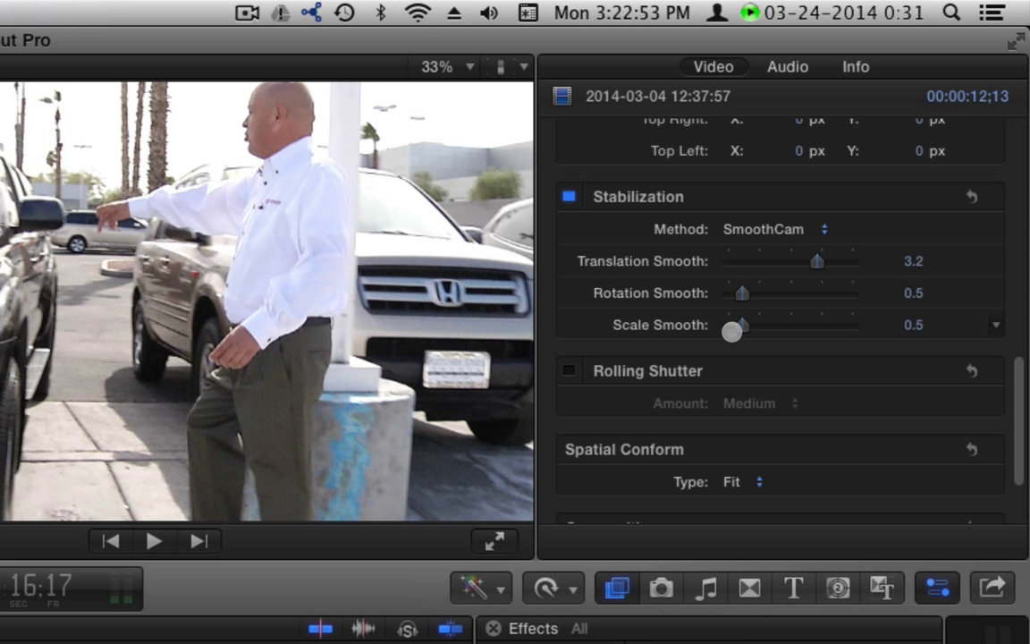
{"action": "left_click_drag", "start_coordinate": [811, 261], "coordinate": [842, 262]}
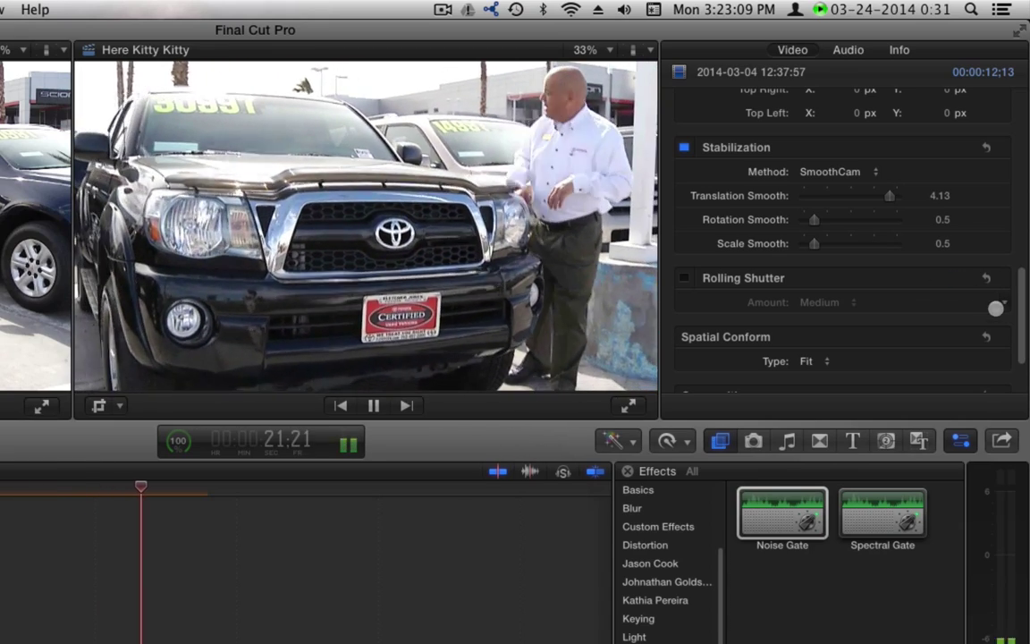
Set the second clip's Translation Smooth to 1.5 and play the clip to check the stabilization
{"action": "left_click", "coordinate": [934, 195]}
{"action": "left_click", "coordinate": [934, 195]}
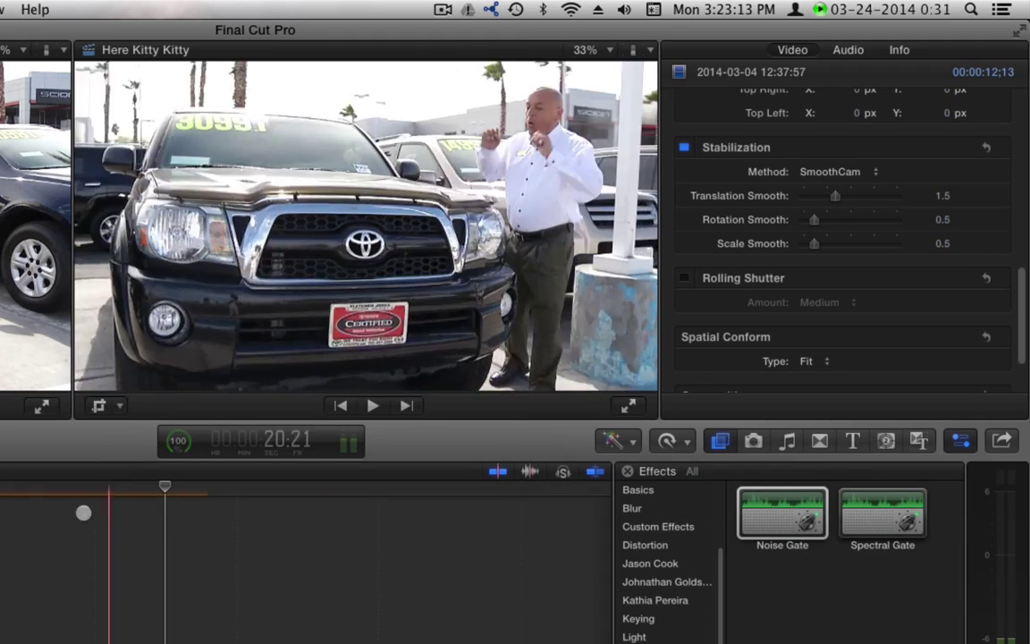
{"action": "key", "text": "space"}
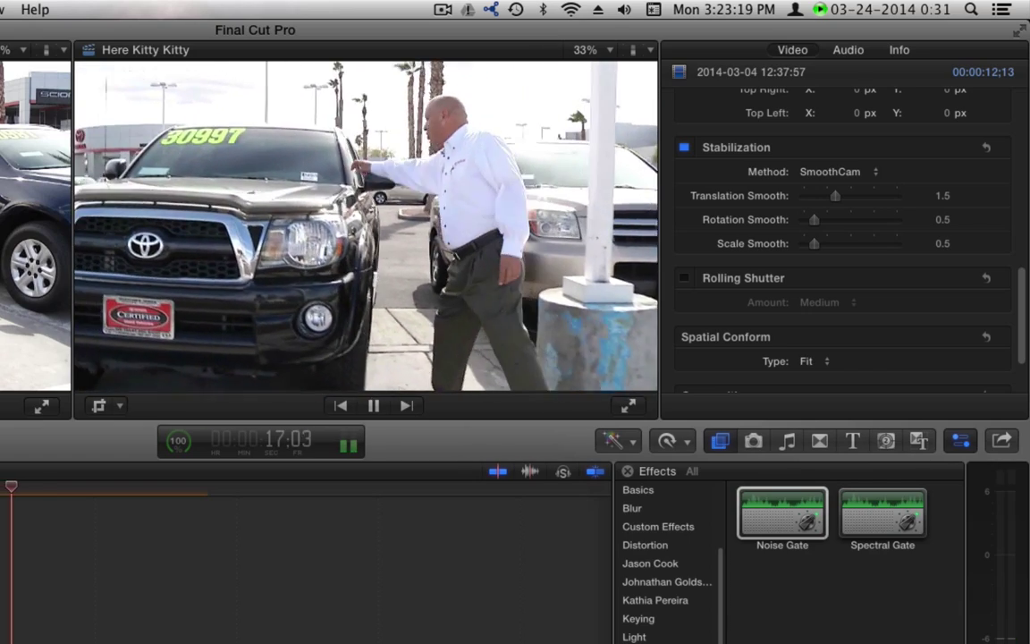
{"action": "key", "text": "space"}
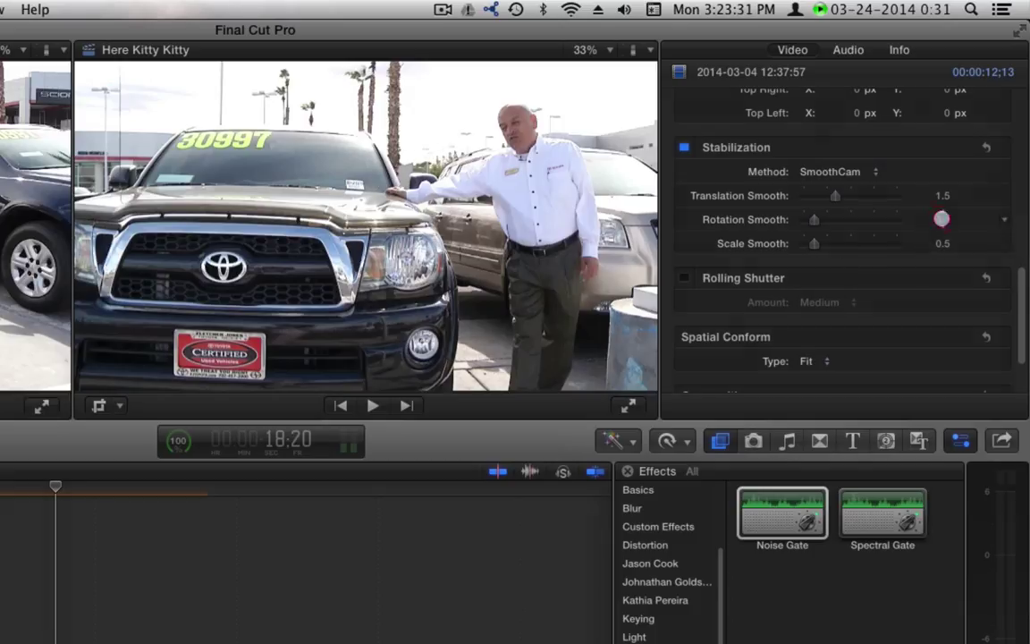
Set the second clip's Rotation Smooth to 1.5 and its Translation Smooth to 0
{"action": "type", "text": "1.5"}
{"action": "key", "text": "Return"}
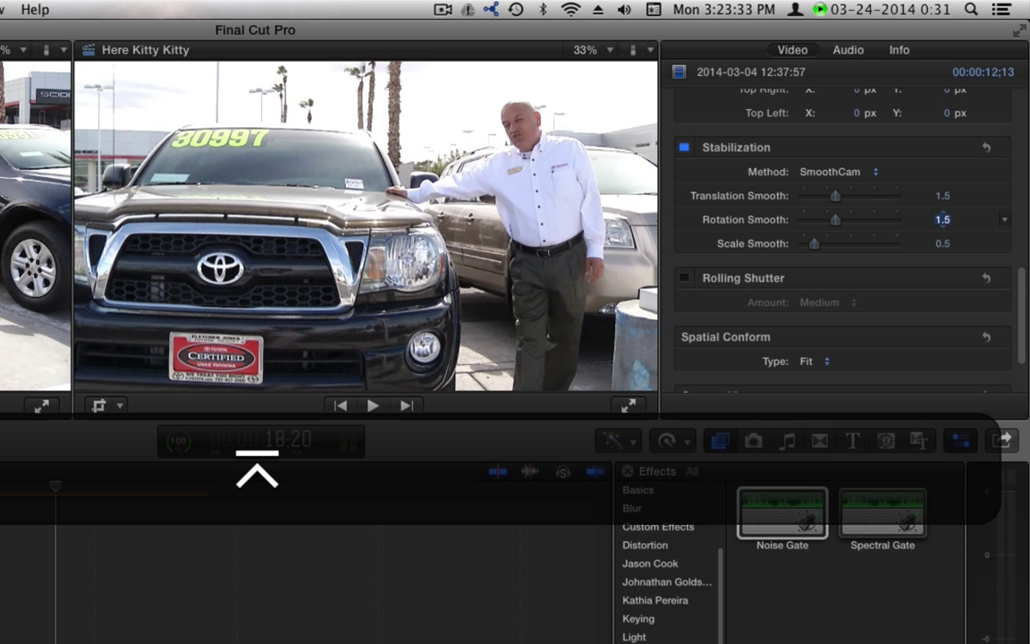
{"action": "left_click", "coordinate": [942, 195]}
{"action": "type", "text": "0.5"}
{"action": "key", "text": "Return"}
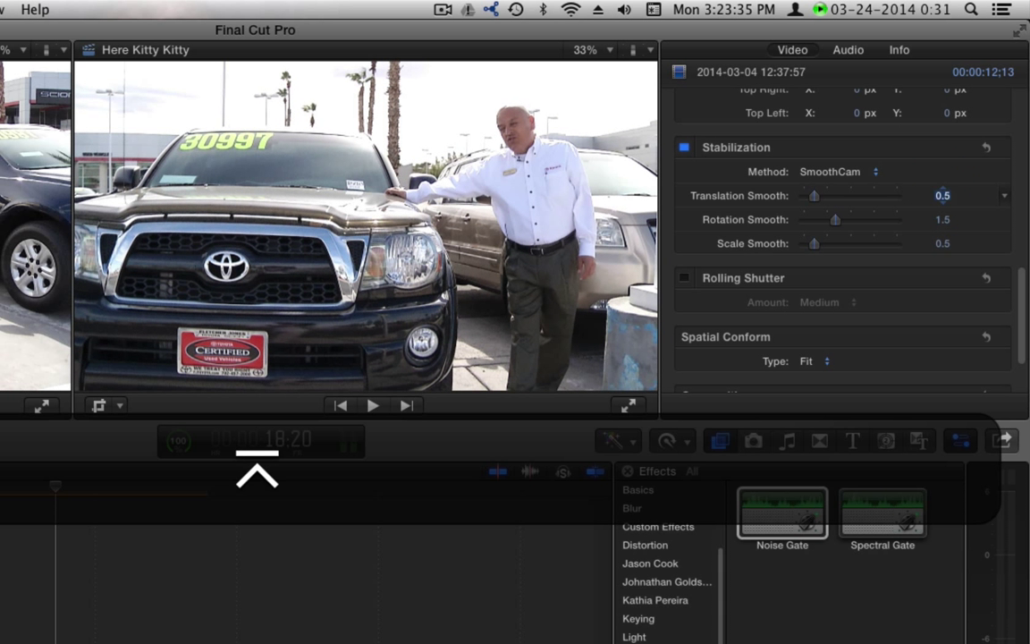
{"action": "left_click", "coordinate": [940, 195]}
{"action": "type", "text": "0"}
{"action": "key", "text": "Return"}
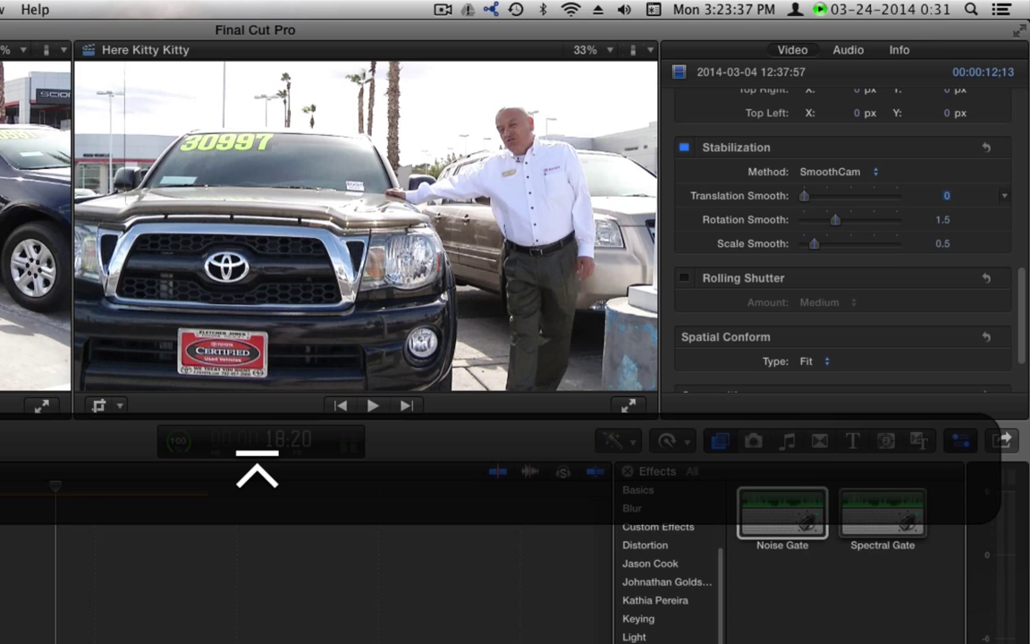
Set Scale Smooth to 0 and play the second clip to judge rotation smoothing on its own
{"action": "left_click", "coordinate": [942, 241]}
{"action": "type", "text": "0"}
{"action": "key", "text": "Return"}
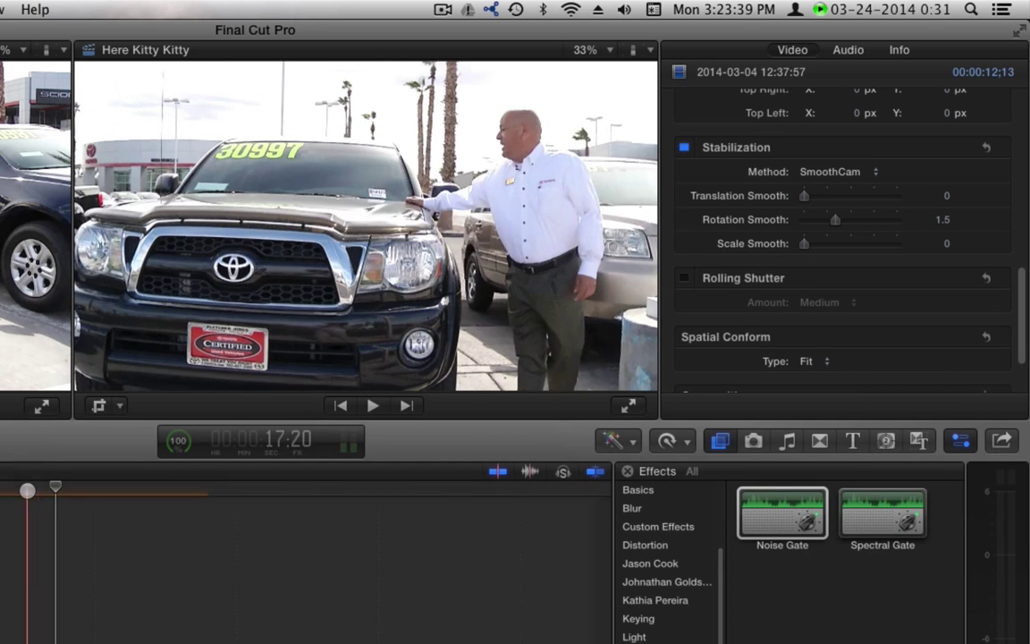
{"action": "key", "text": "space"}
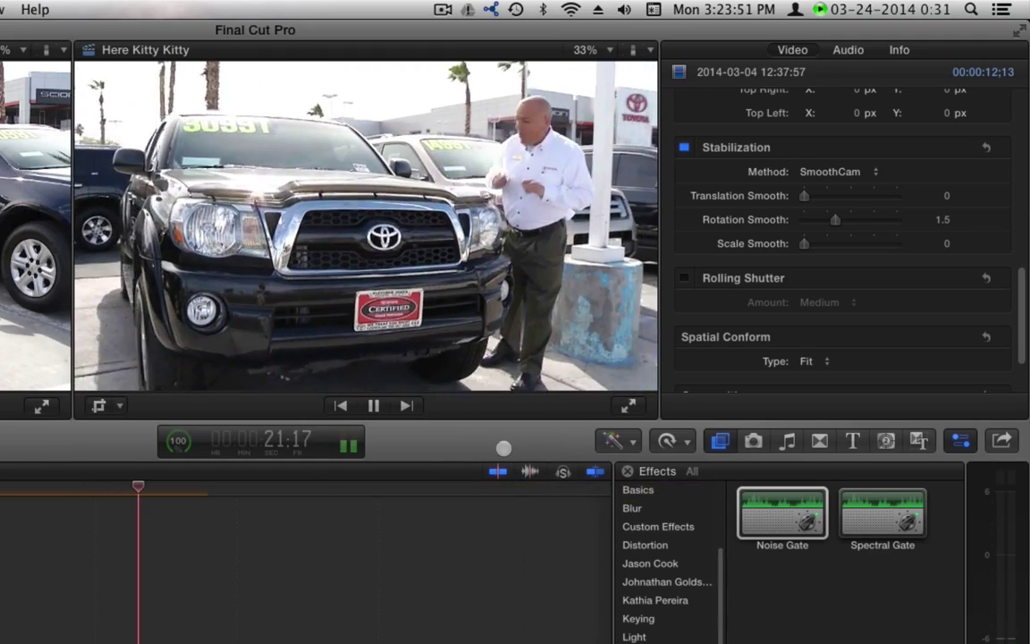
{"action": "key", "text": "space"}
Set Rotation Smooth to 0 and play the second clip without any SmoothCam smoothing
{"action": "key", "text": "Return"}
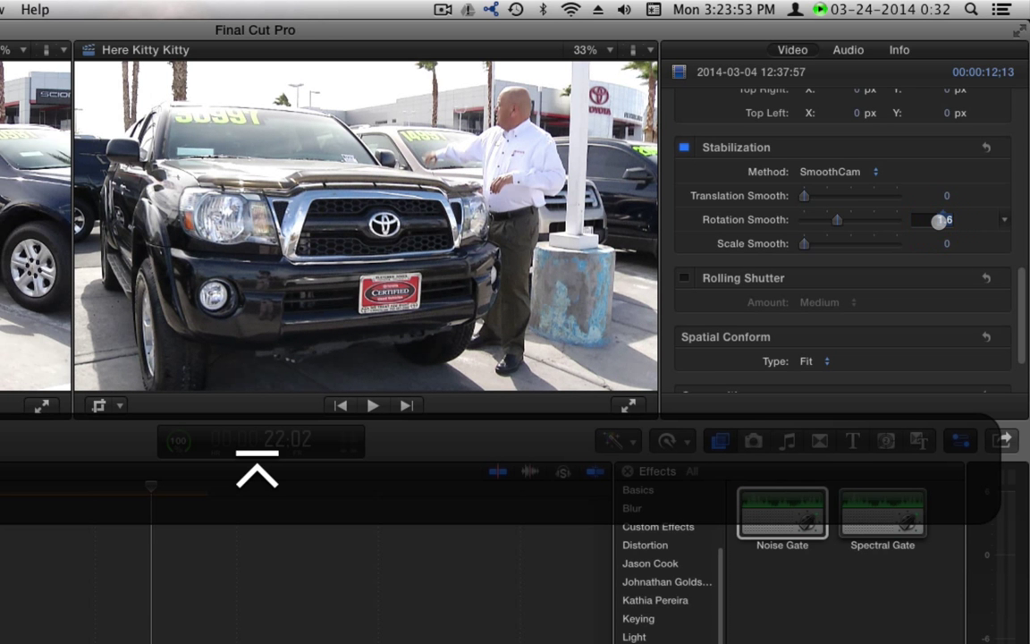
{"action": "type", "text": "0"}
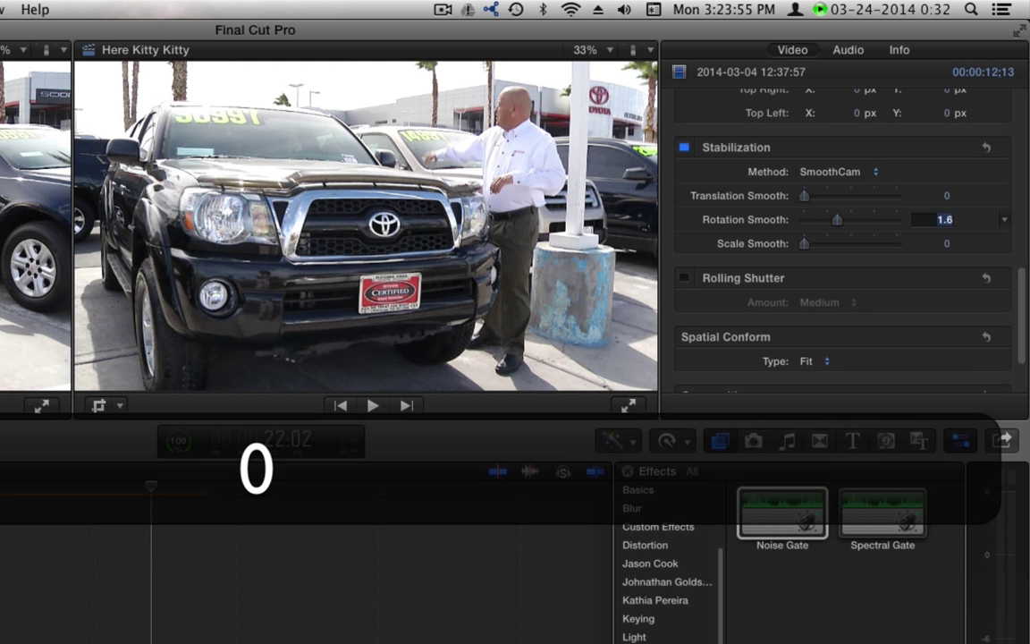
{"action": "key", "text": "Return"}
{"action": "key", "text": "Up"}
{"action": "key", "text": "space"}
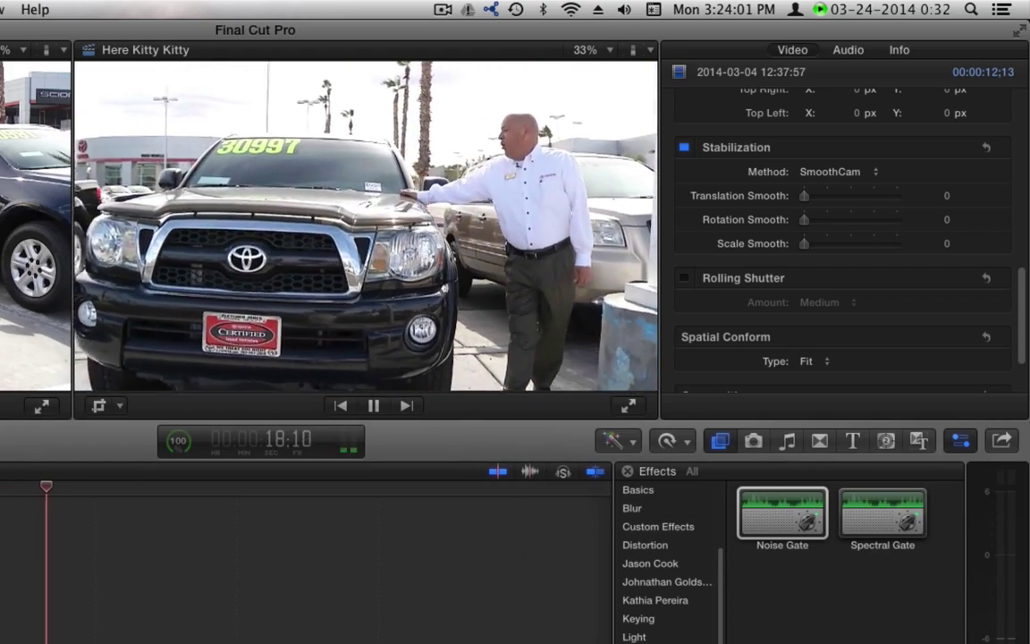
{"action": "key", "text": "space"}
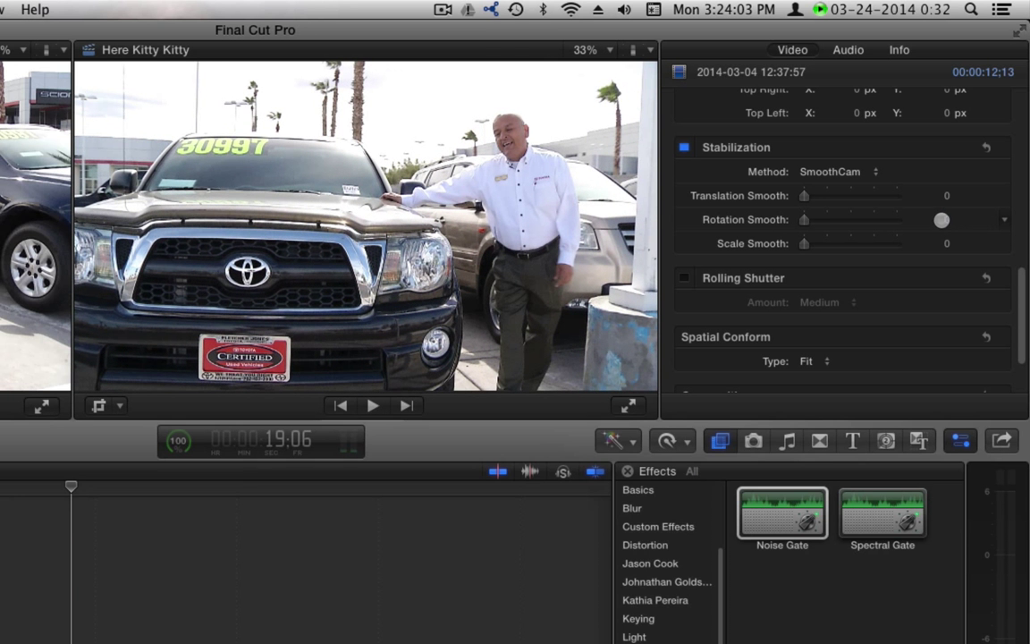
{"action": "left_click", "coordinate": [945, 219]}
{"action": "type", "text": "1.5"}
{"action": "key", "text": "Return"}
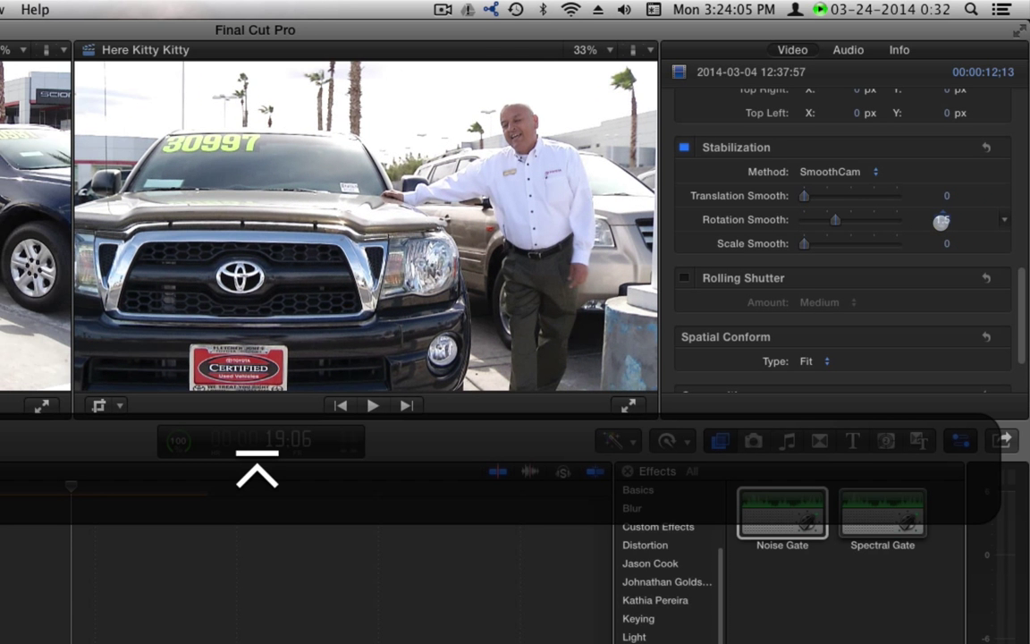
Set Translation Smooth to 1.5 and play the second clip to judge translation smoothing on its own
{"action": "left_click", "coordinate": [938, 195]}
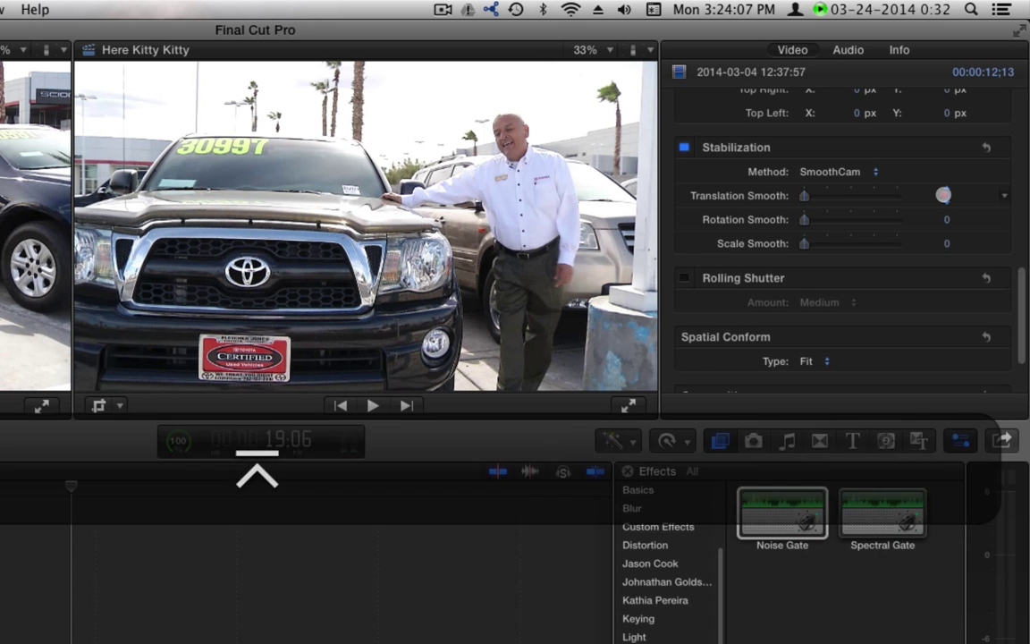
{"action": "type", "text": "10"}
{"action": "key", "text": "Return"}
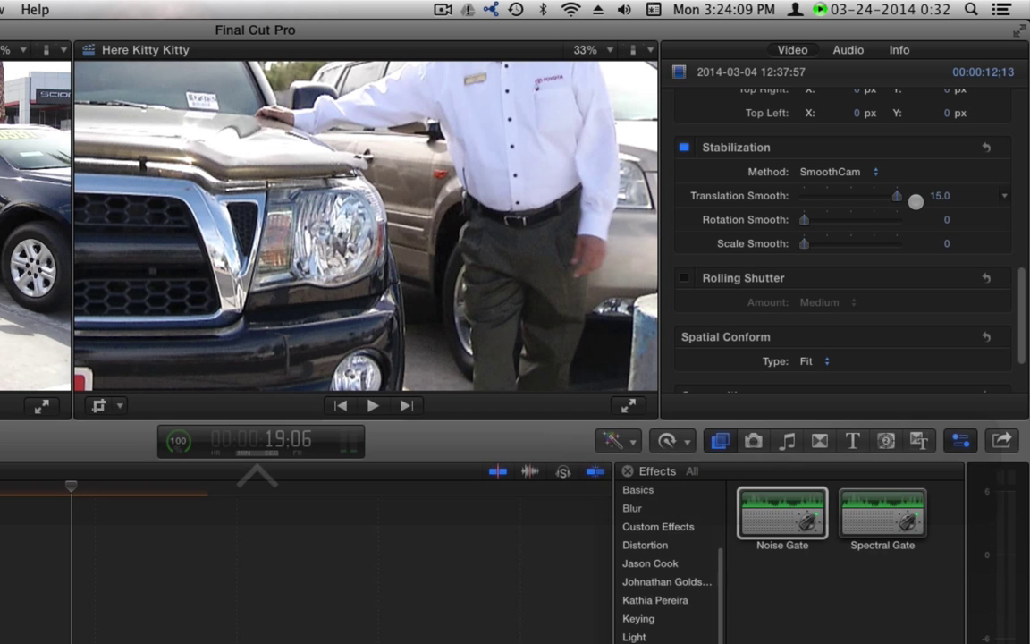
{"action": "left_click", "coordinate": [937, 194]}
{"action": "type", "text": "1.5"}
{"action": "key", "text": "Return"}
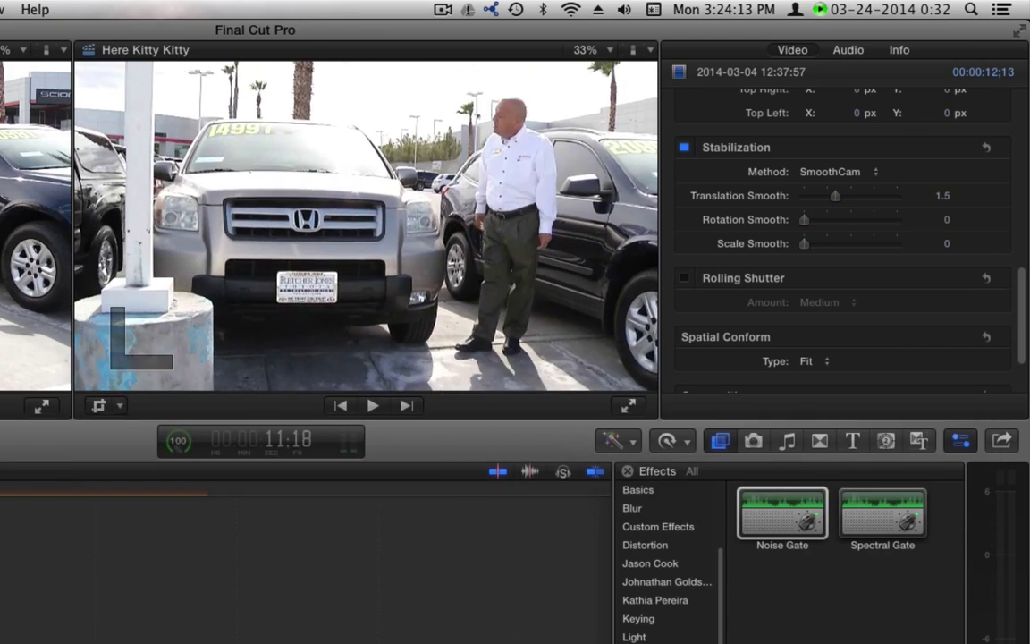
{"action": "key", "text": "space"}
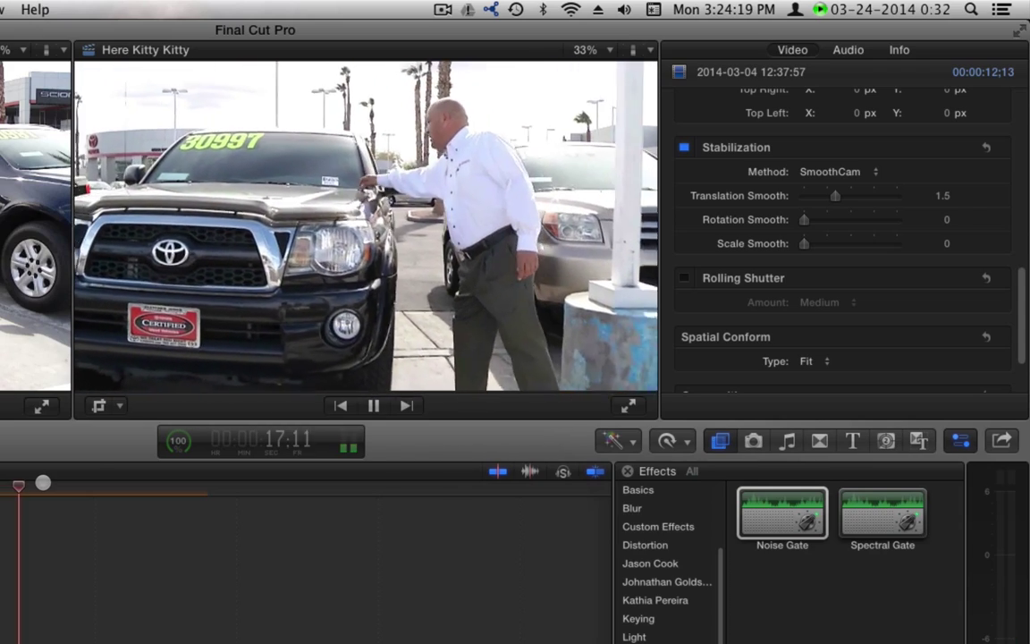
{"action": "key", "text": "space"}
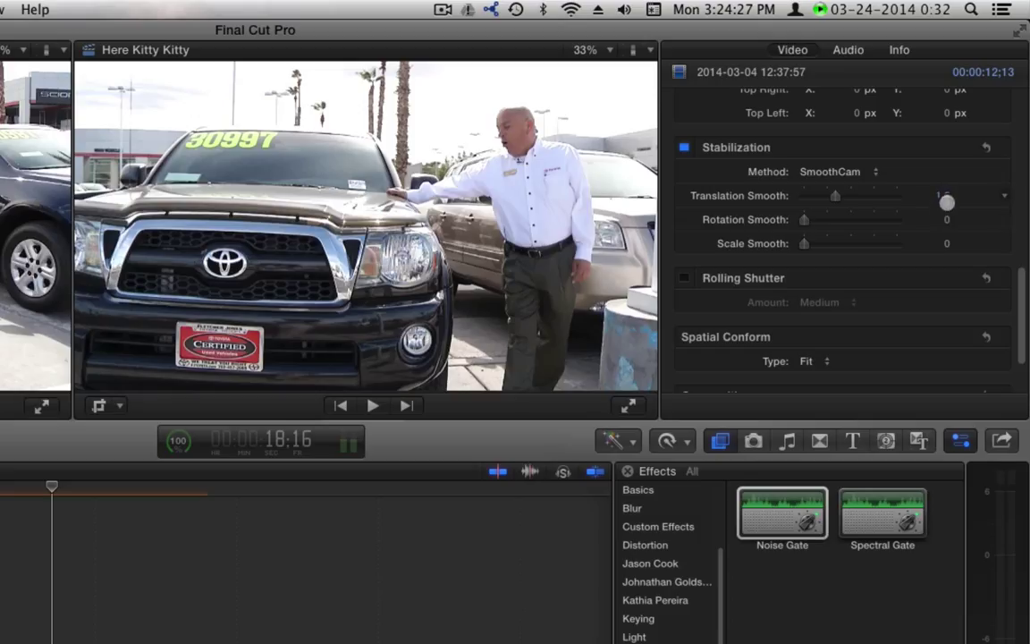
Set Translation Smooth to 0 and Scale Smooth to 1.5, and play the second clip to judge scale smoothing on its own
{"action": "type", "text": "0"}
{"action": "key", "text": "Return"}
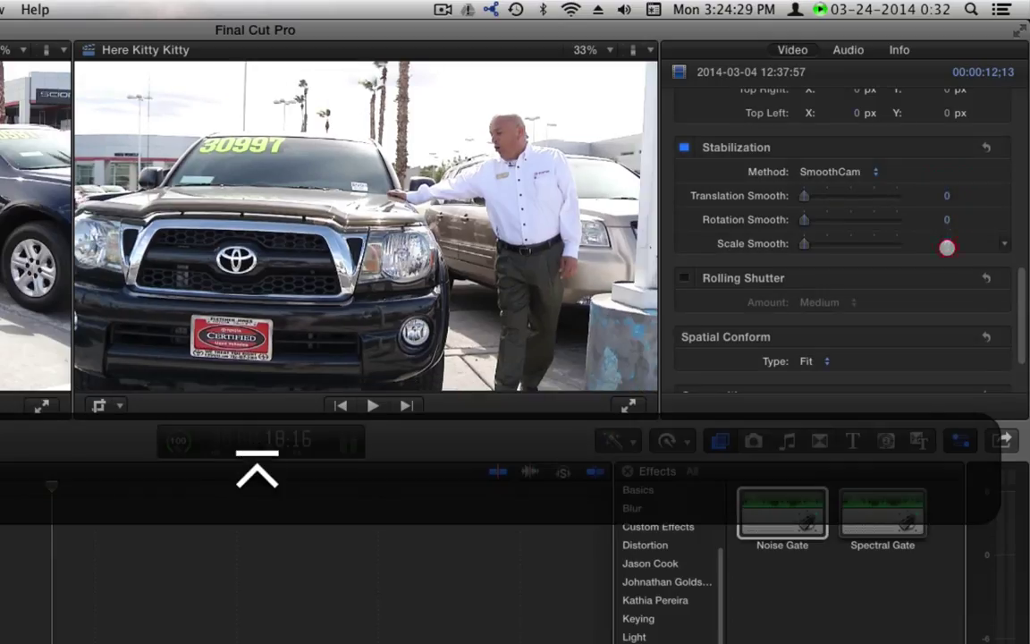
{"action": "left_click", "coordinate": [947, 247]}
{"action": "type", "text": "1.5"}
{"action": "key", "text": "Return"}
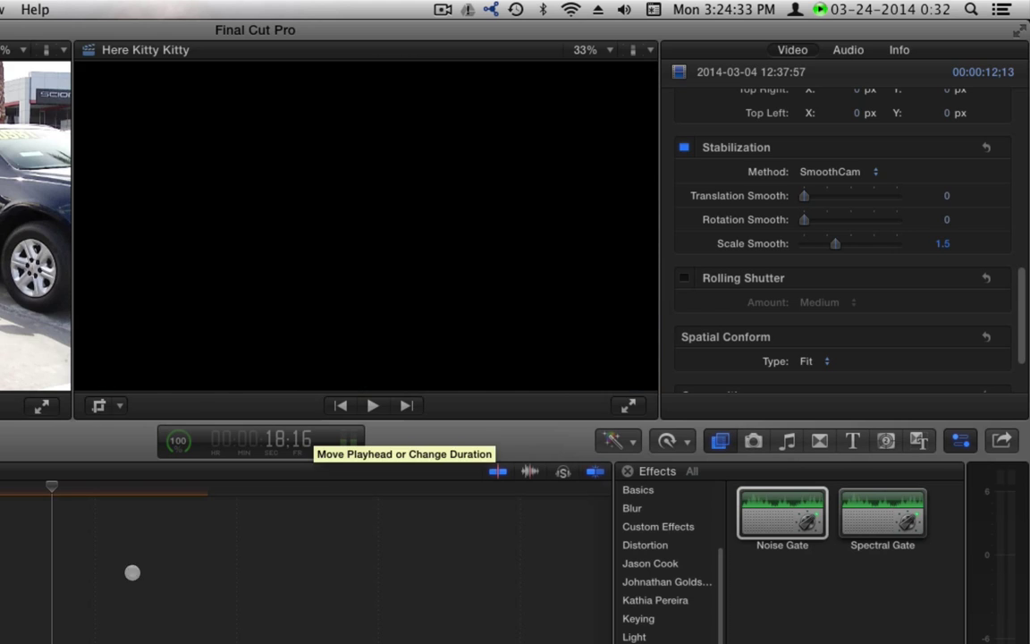
{"action": "key", "text": "space"}
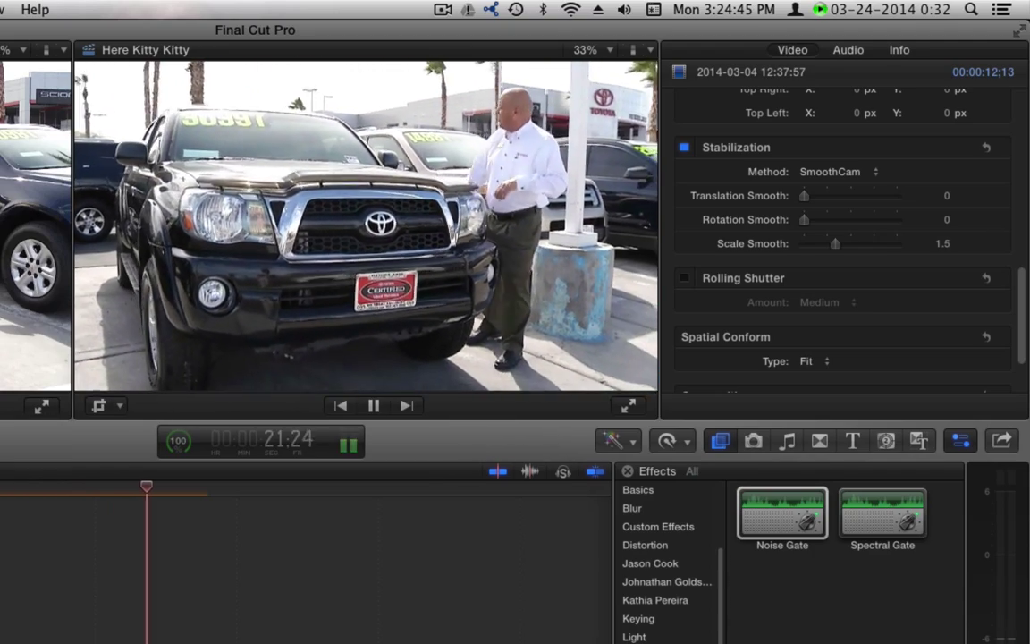
{"action": "key", "text": "space"}
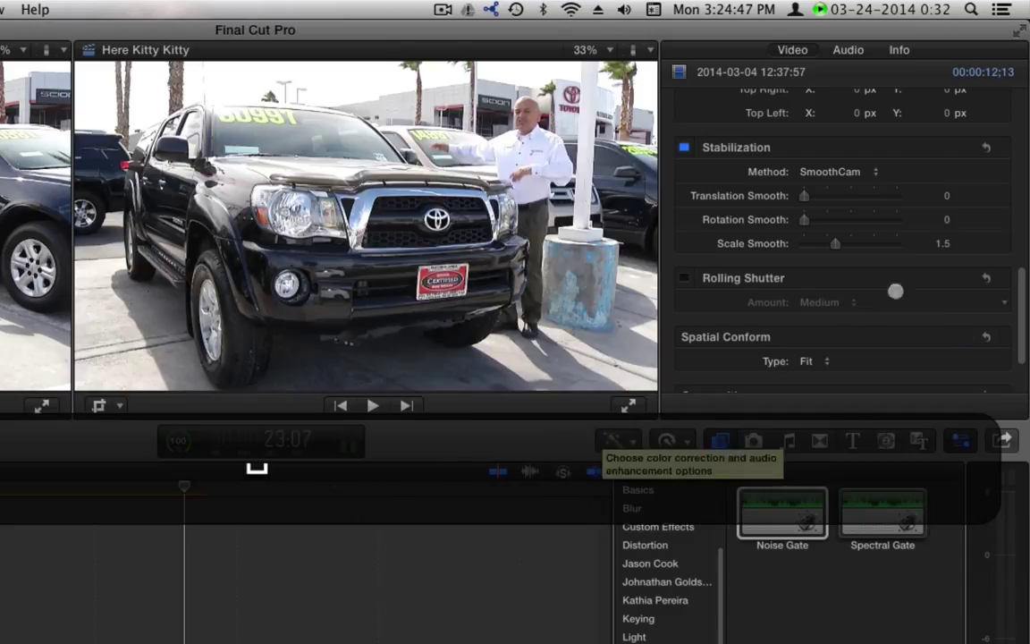
Set Rotation Smooth and Translation Smooth to 1.5 and play the second clip to check the combined smoothing
{"action": "left_click", "coordinate": [945, 219]}
{"action": "type", "text": "1.5"}
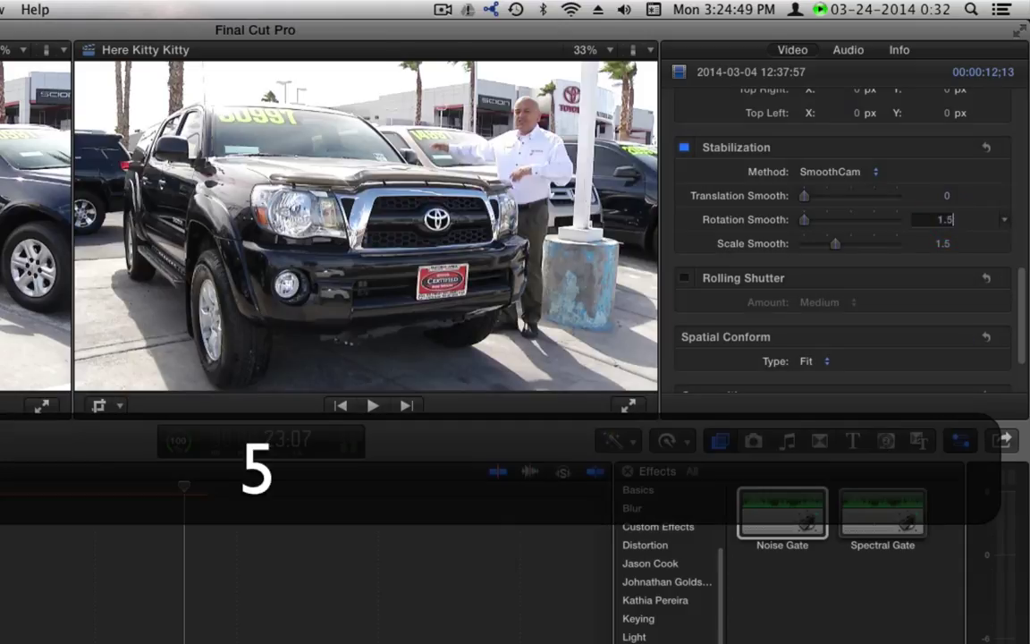
{"action": "key", "text": "Return"}
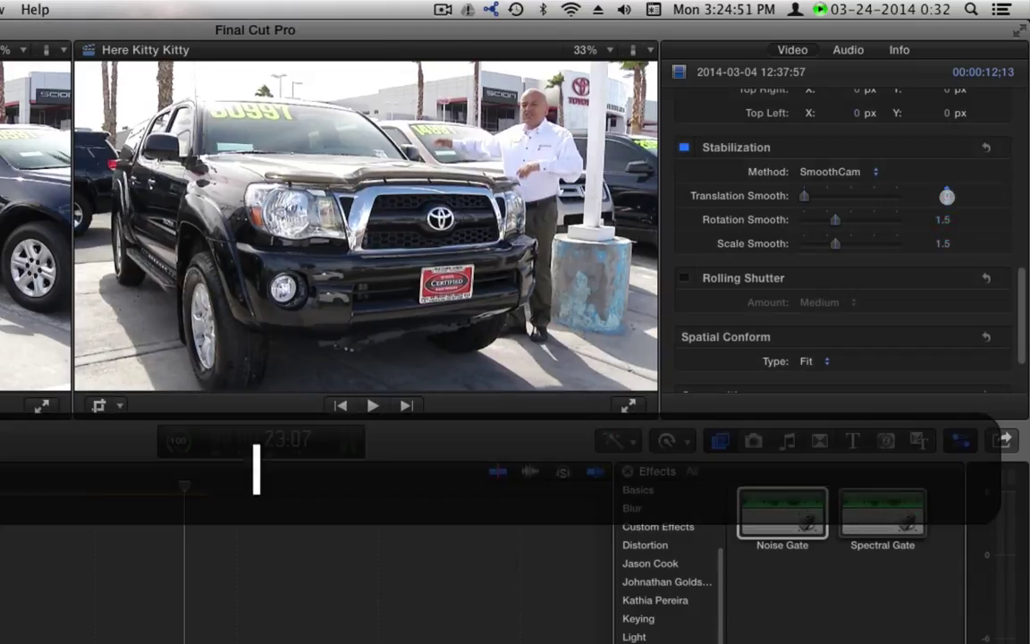
{"action": "left_click", "coordinate": [947, 197]}
{"action": "type", "text": "1.5"}
{"action": "key", "text": "Return"}
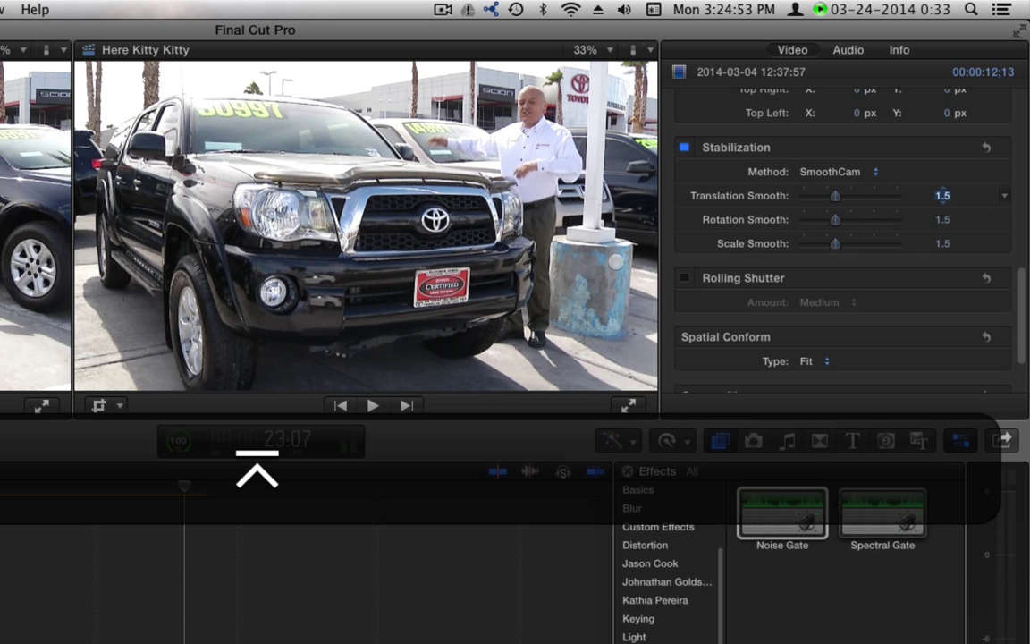
{"action": "key", "text": "Up"}
{"action": "key", "text": "Up"}
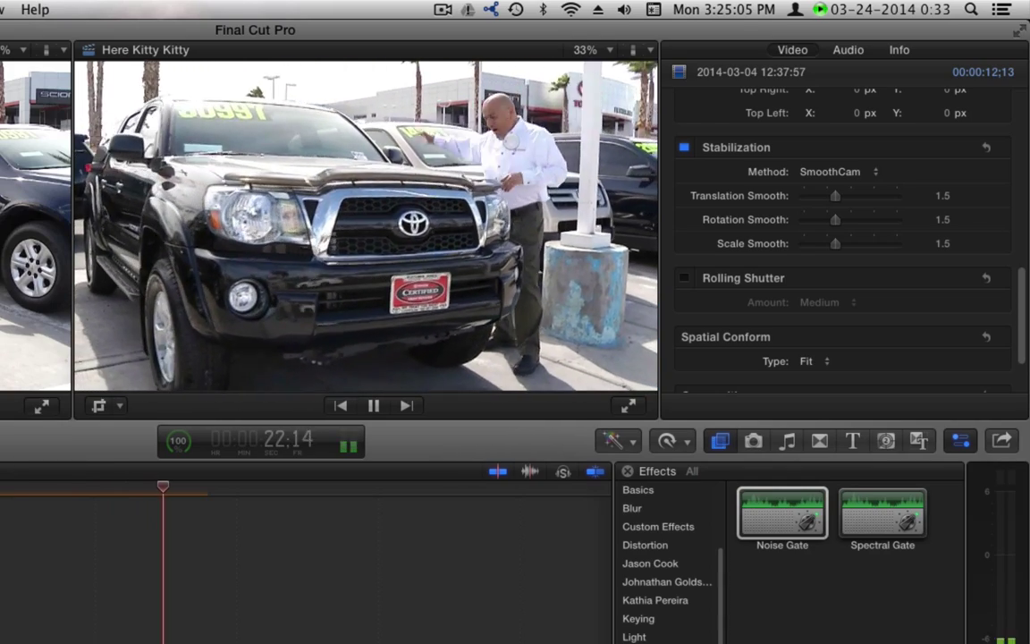
{"action": "key", "text": "space"}
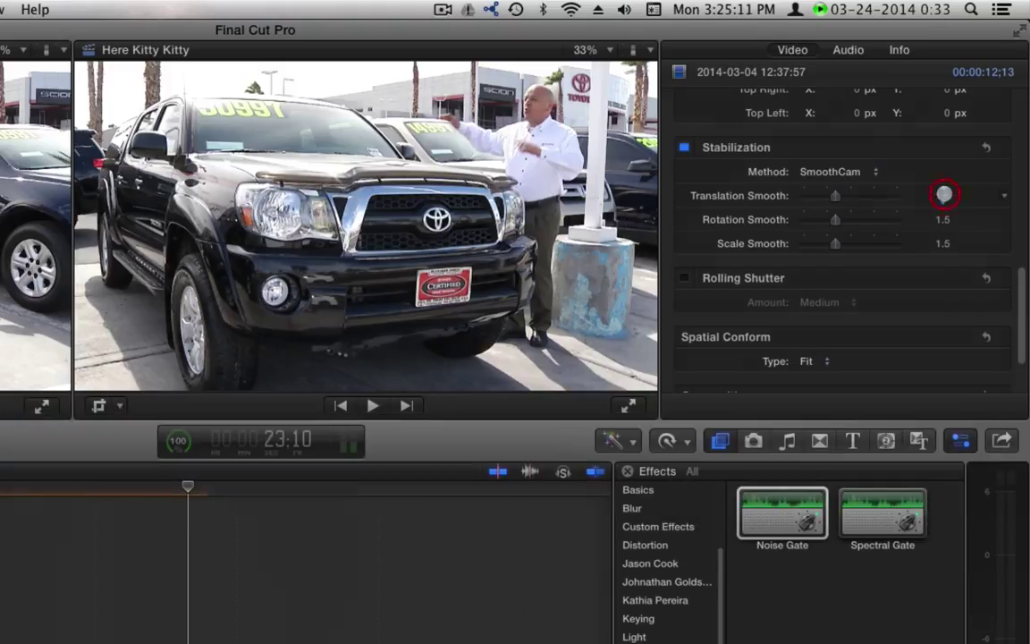
Set the second clip's Translation Smooth to 0.5
{"action": "left_click", "coordinate": [943, 194]}
{"action": "type", "text": ".5"}
{"action": "key", "text": "Return"}
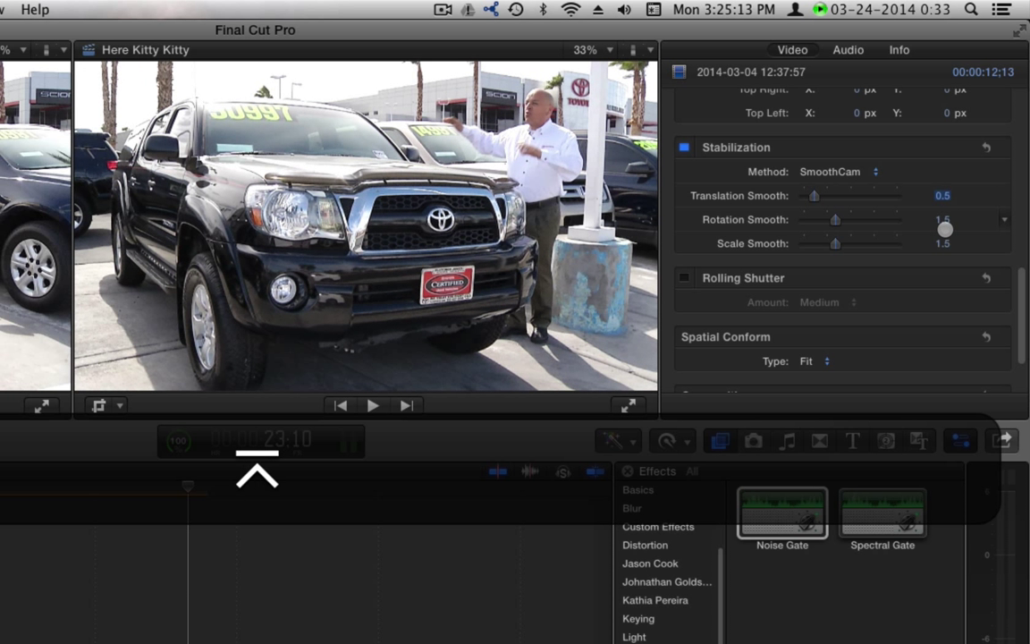
Set the second clip's Rotation Smooth and Scale Smooth to 0.5
{"action": "left_click", "coordinate": [944, 221]}
{"action": "type", "text": ".5"}
{"action": "key", "text": "Return"}
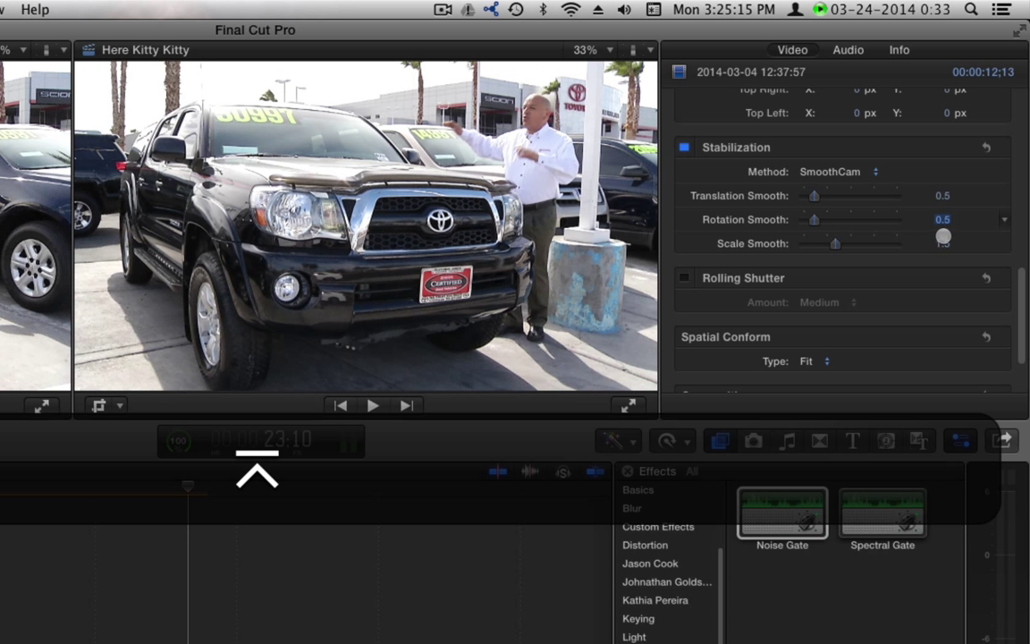
{"action": "left_click", "coordinate": [942, 244]}
{"action": "type", "text": ".5"}
{"action": "key", "text": "Return"}
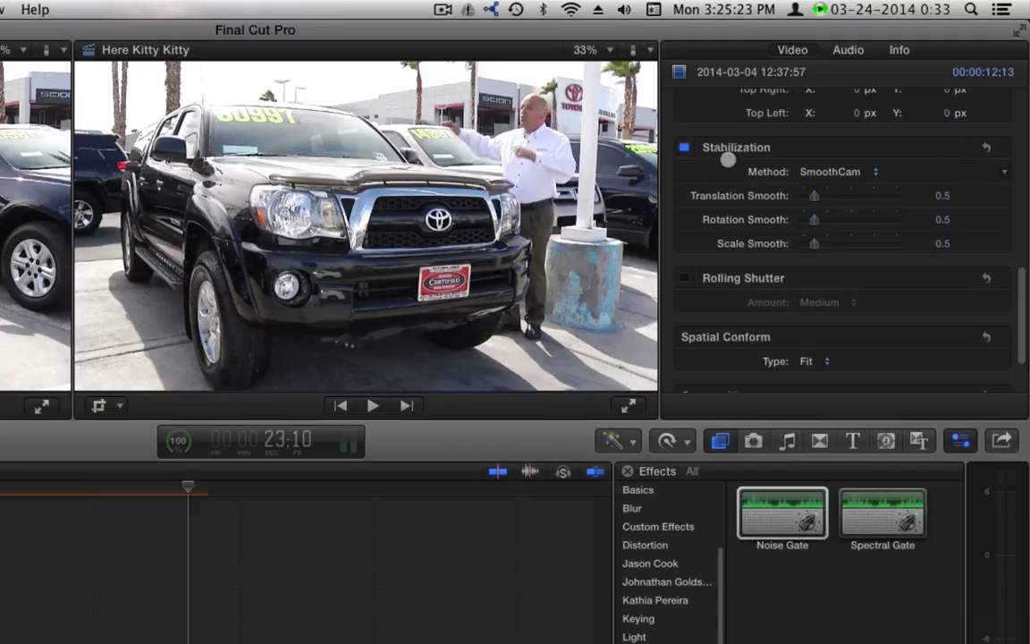
Show the viewer at 25% and set the second clip's Translation, Rotation and Scale Smooth to 1.5 to compare the framing
{"action": "left_click", "coordinate": [593, 49]}
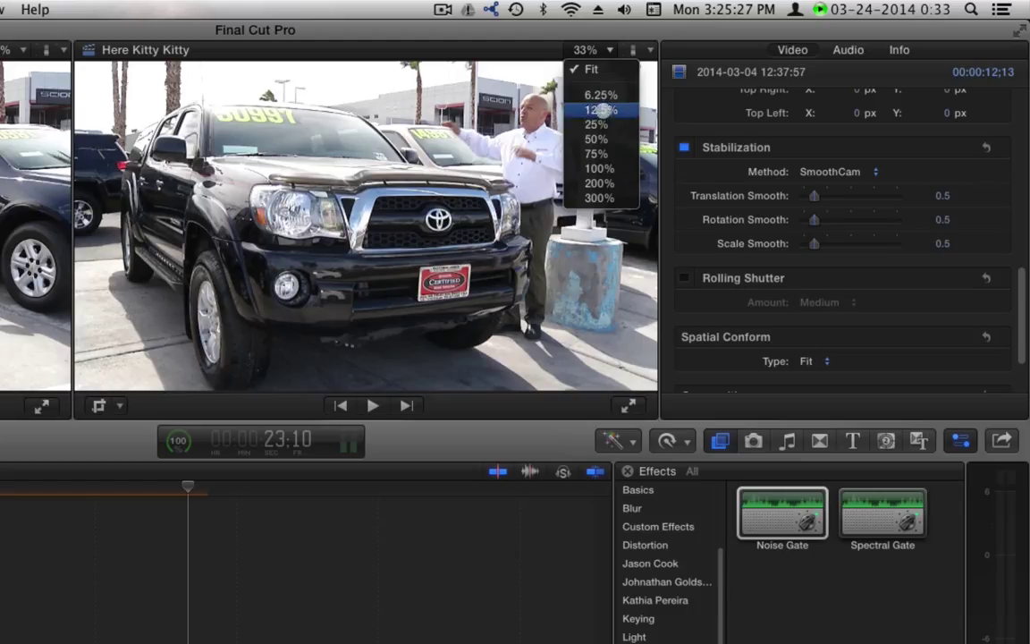
{"action": "left_click", "coordinate": [597, 124]}
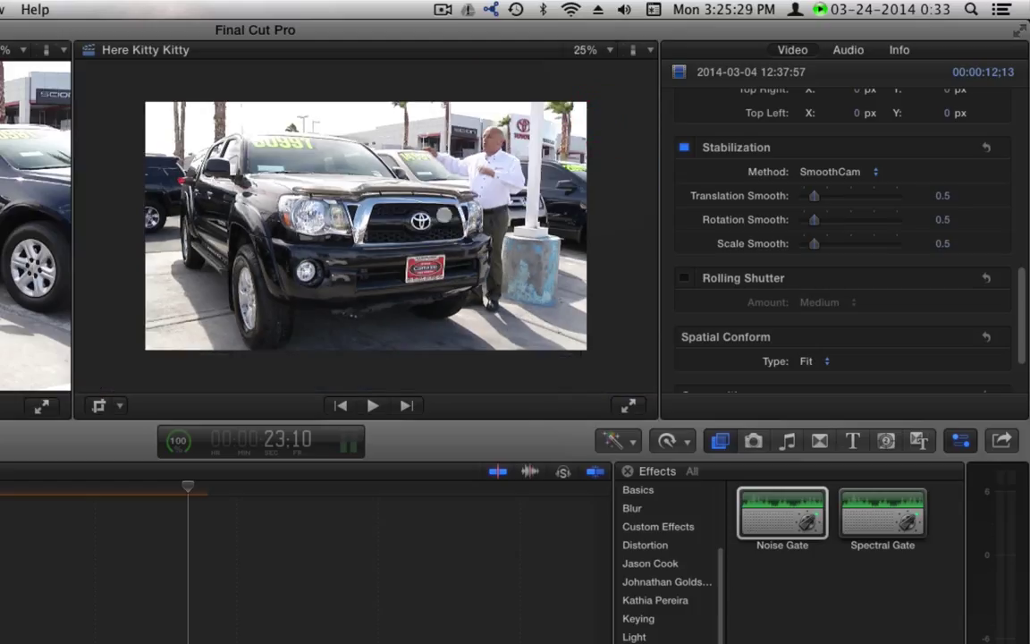
{"action": "left_click", "coordinate": [942, 195]}
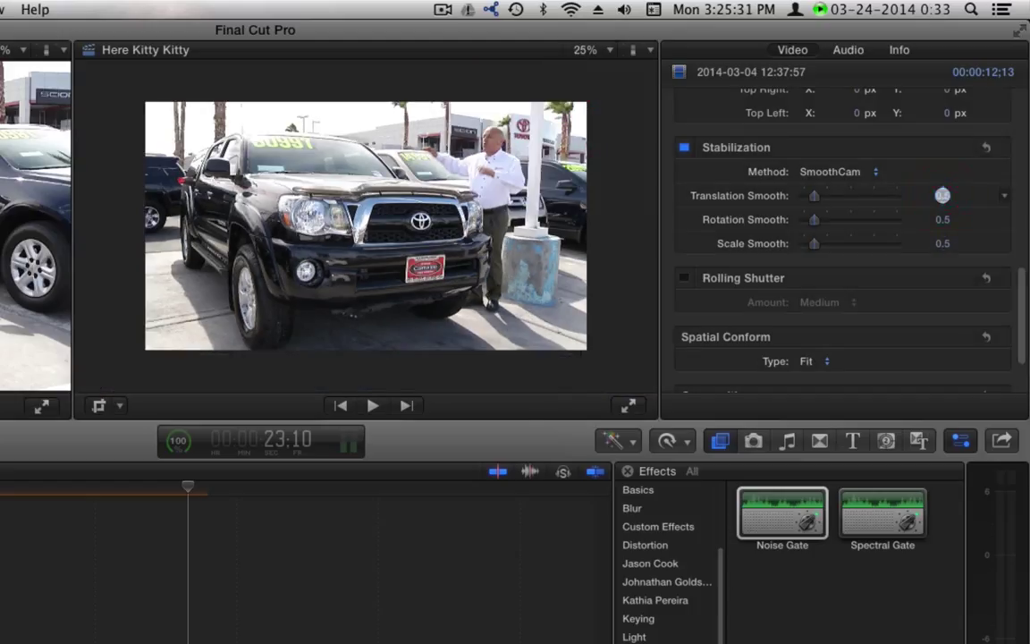
{"action": "left_click_drag", "start_coordinate": [942, 195], "coordinate": [946, 217]}
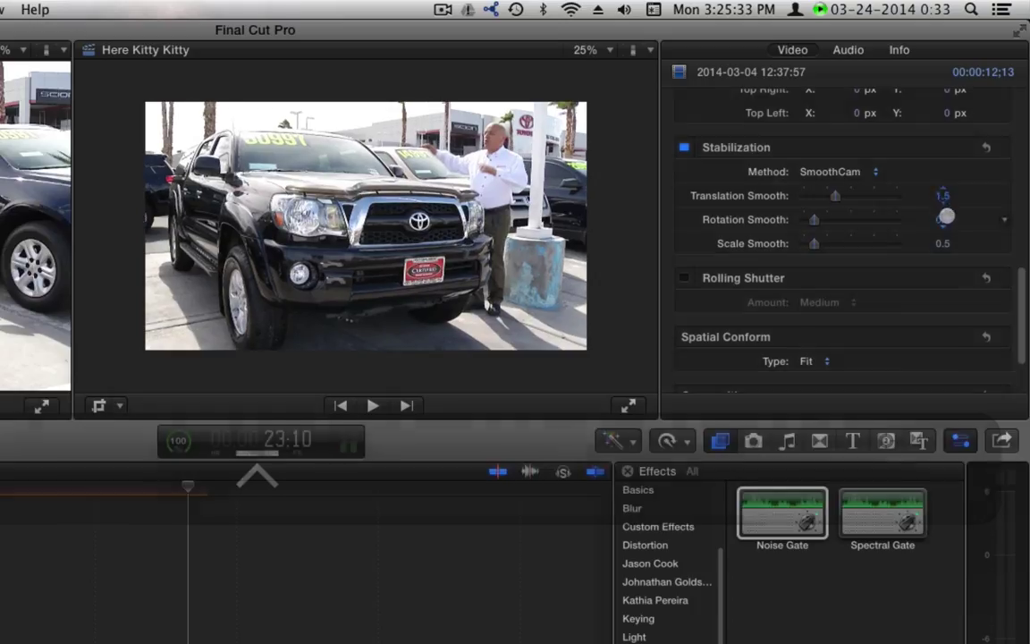
{"action": "left_click", "coordinate": [946, 217]}
{"action": "type", "text": "1.5"}
{"action": "key", "text": "Tab"}
{"action": "type", "text": "1"}
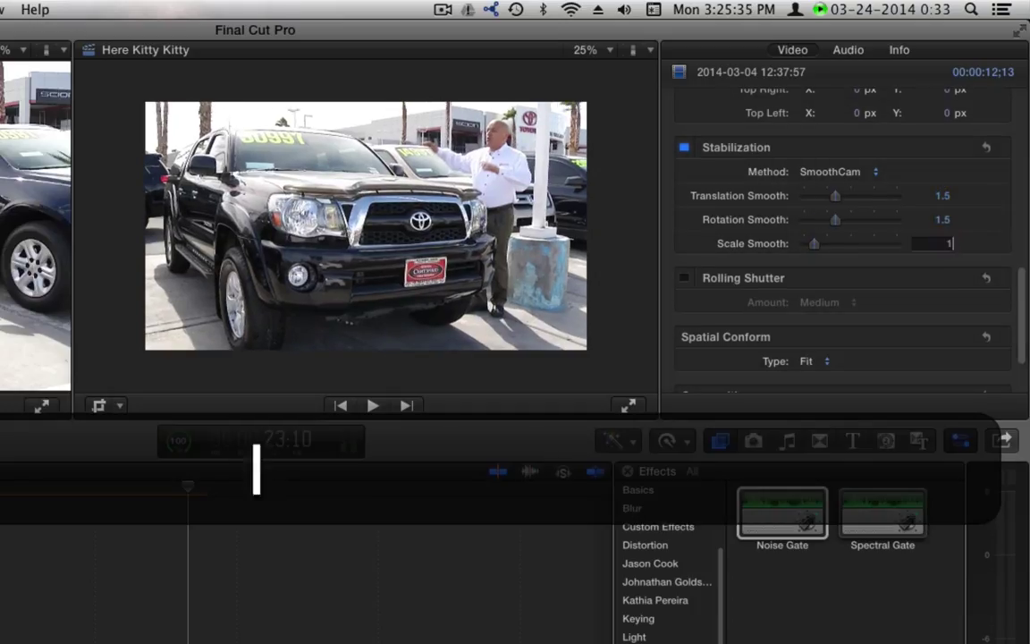
{"action": "type", "text": ".5"}
{"action": "left_click", "coordinate": [944, 246]}
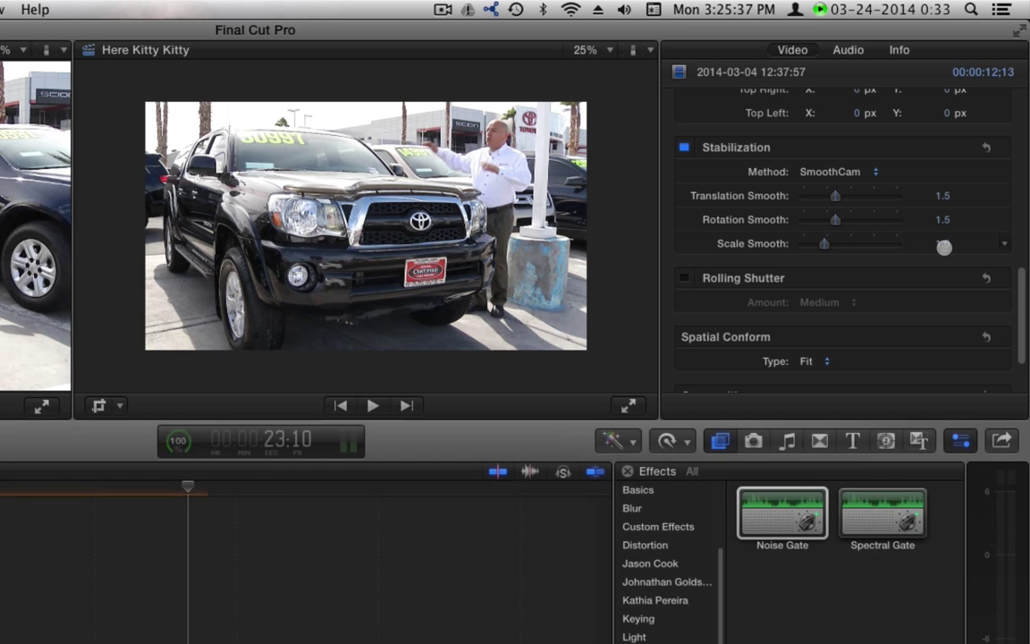
{"action": "key", "text": "ctrl"}
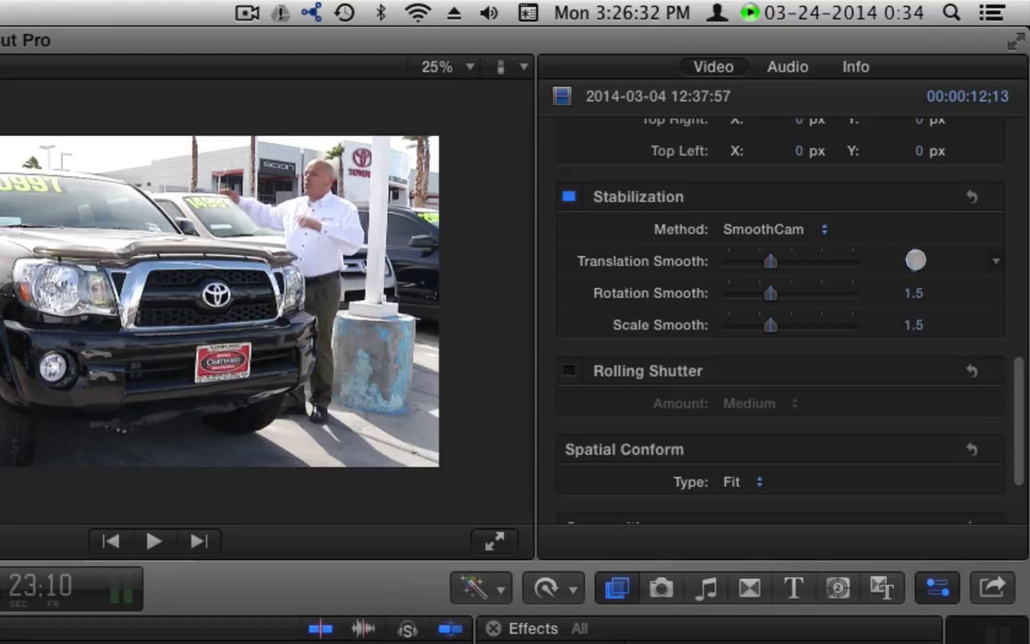
Set the clip's Translation, Rotation and Scale Smooth to 0.5
{"action": "left_click", "coordinate": [914, 260]}
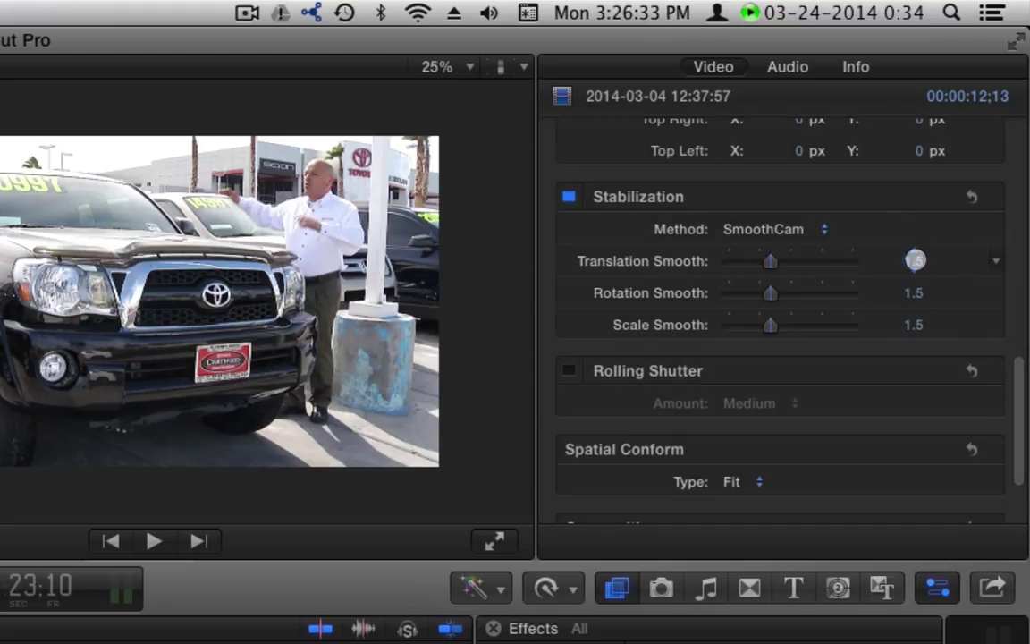
{"action": "type", "text": "0.5"}
{"action": "left_click", "coordinate": [912, 293]}
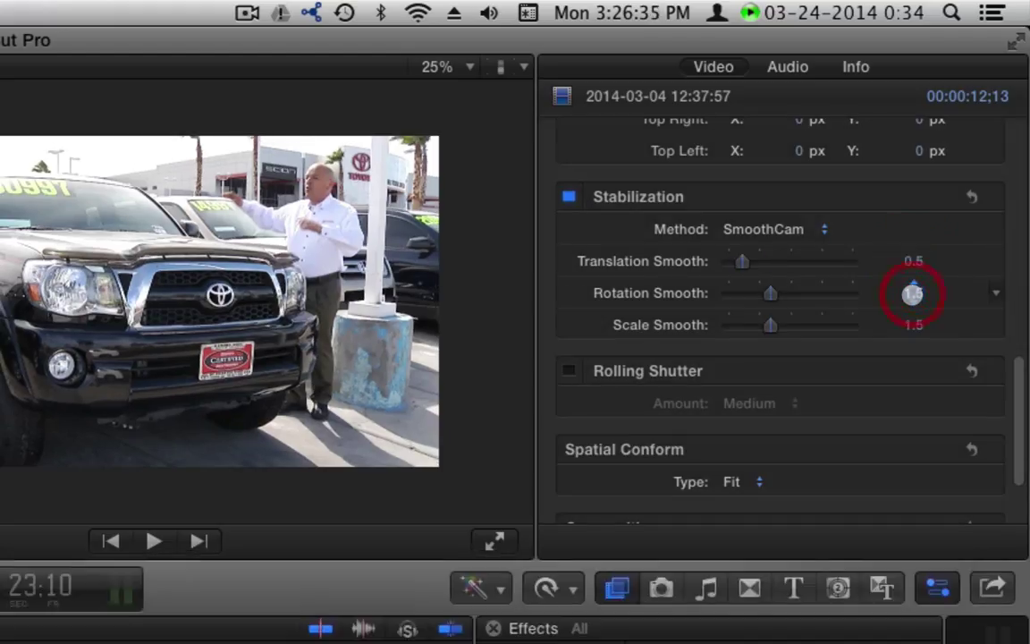
{"action": "type", "text": ".5"}
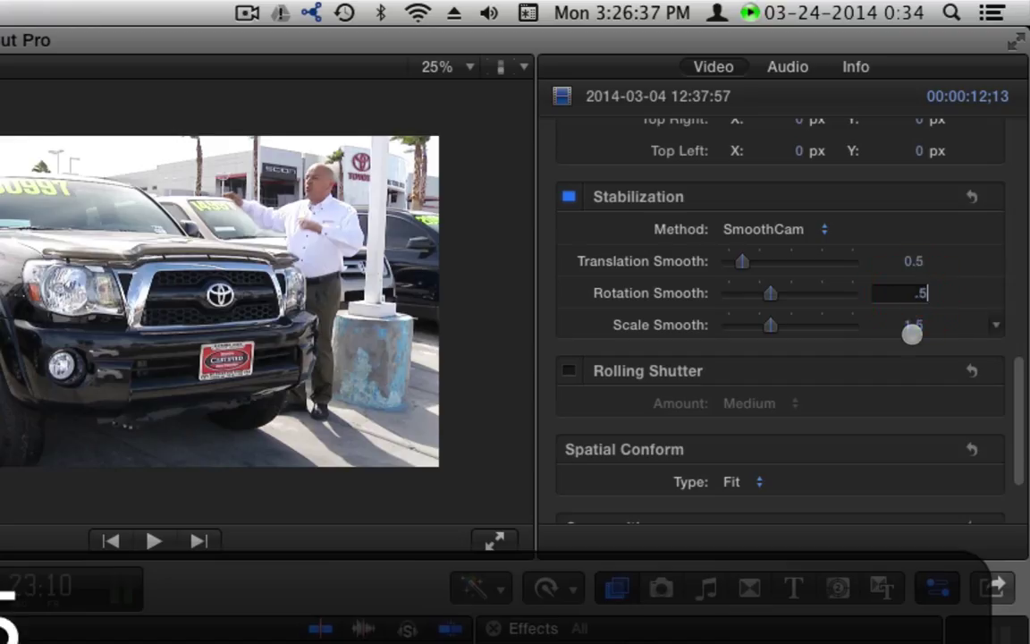
{"action": "left_click", "coordinate": [911, 327]}
{"action": "type", "text": ".5"}
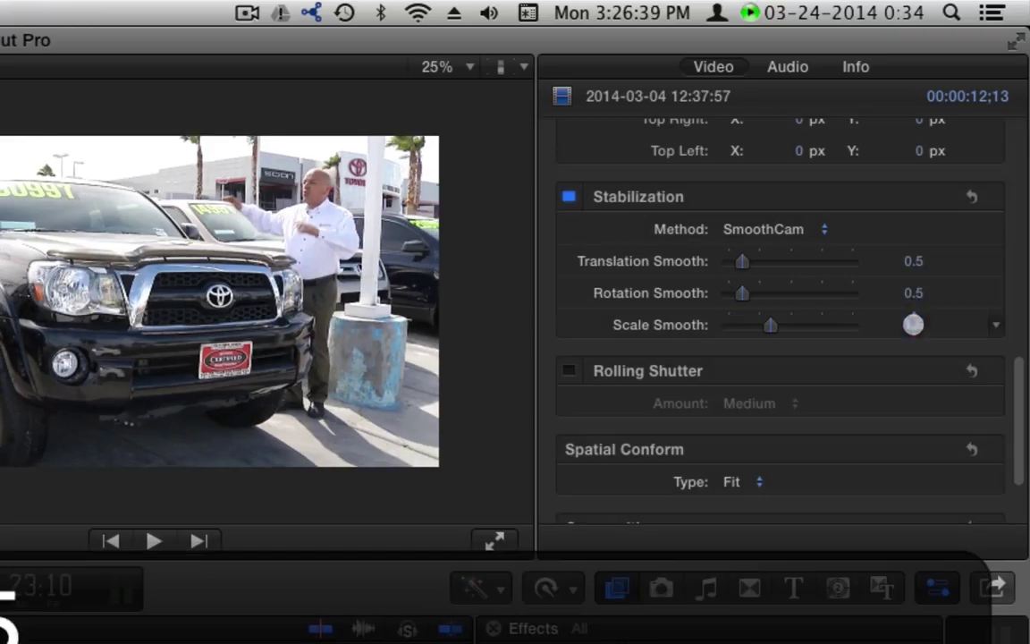
{"action": "key", "text": "Return"}
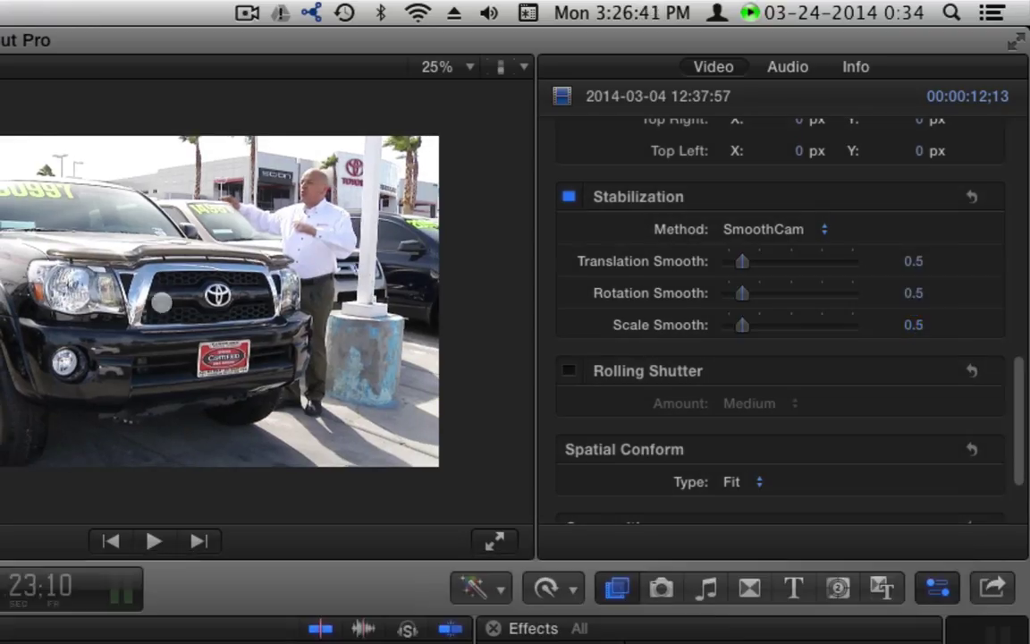
Show the viewer at 100% and switch Stabilization off and back on to compare the image at 0.5 smoothing
{"action": "left_click", "coordinate": [436, 67]}
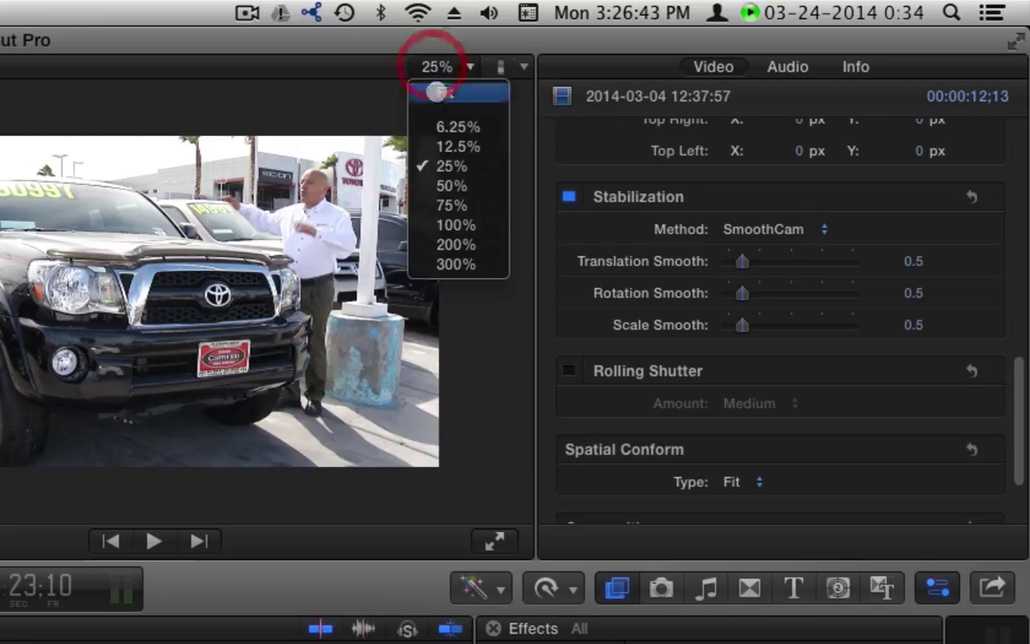
{"action": "left_click", "coordinate": [438, 219]}
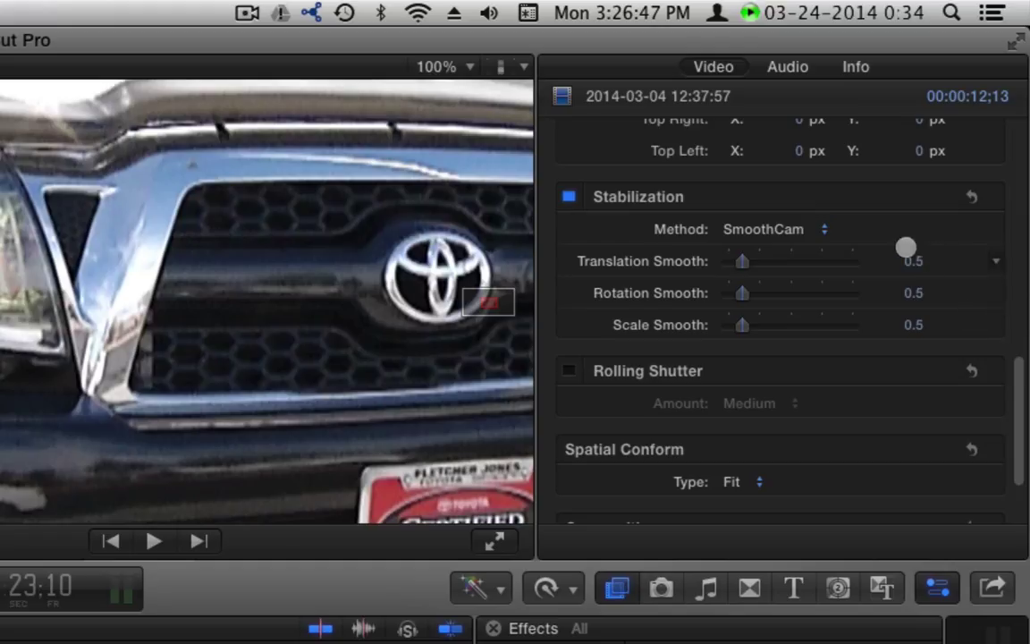
{"action": "left_click", "coordinate": [567, 197]}
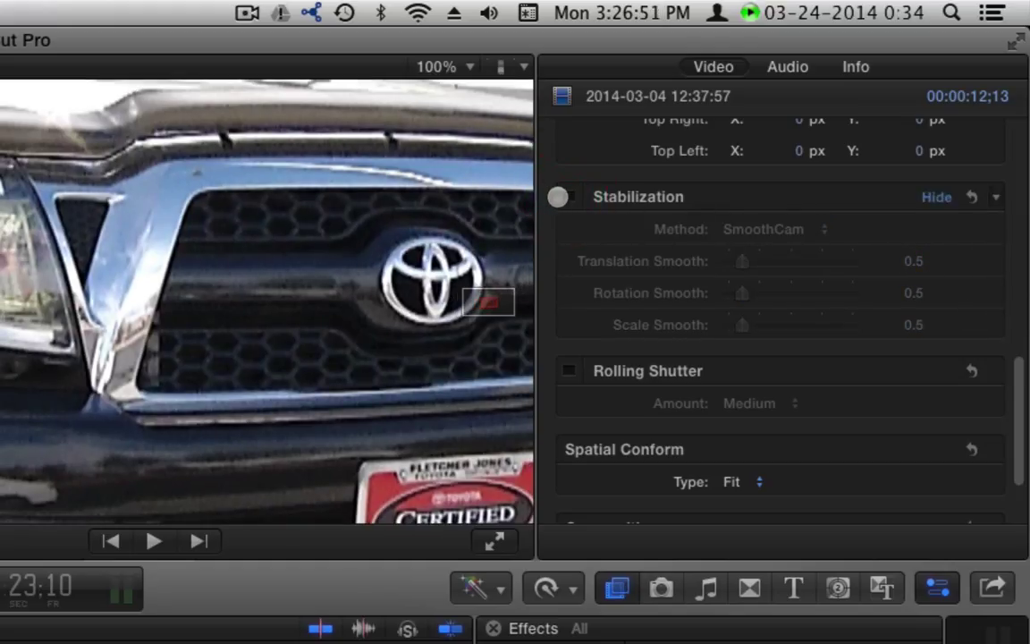
{"action": "left_click", "coordinate": [568, 197]}
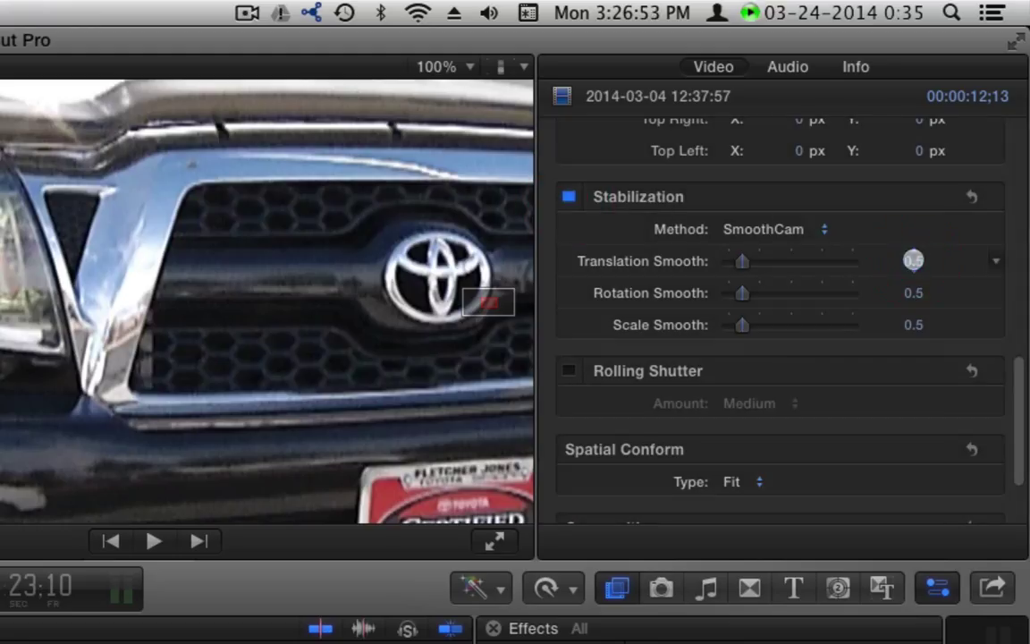
Raise the clip's Translation, Rotation and Scale Smooth to 1.5 while viewing the frame at 100%
{"action": "left_click_drag", "start_coordinate": [912, 260], "coordinate": [913, 251]}
{"action": "left_click", "coordinate": [910, 294]}
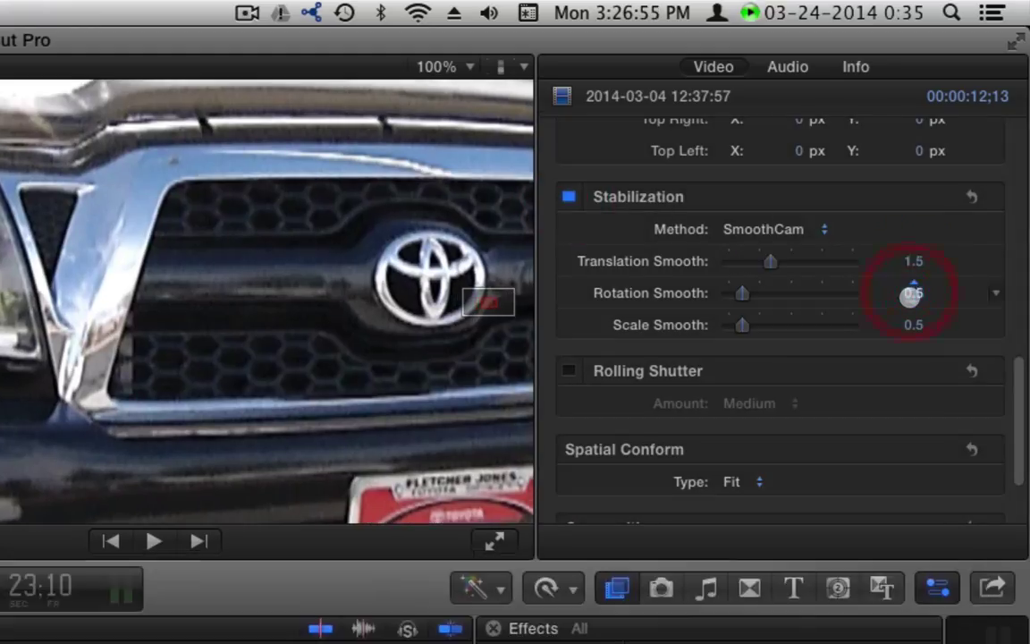
{"action": "type", "text": "1.5"}
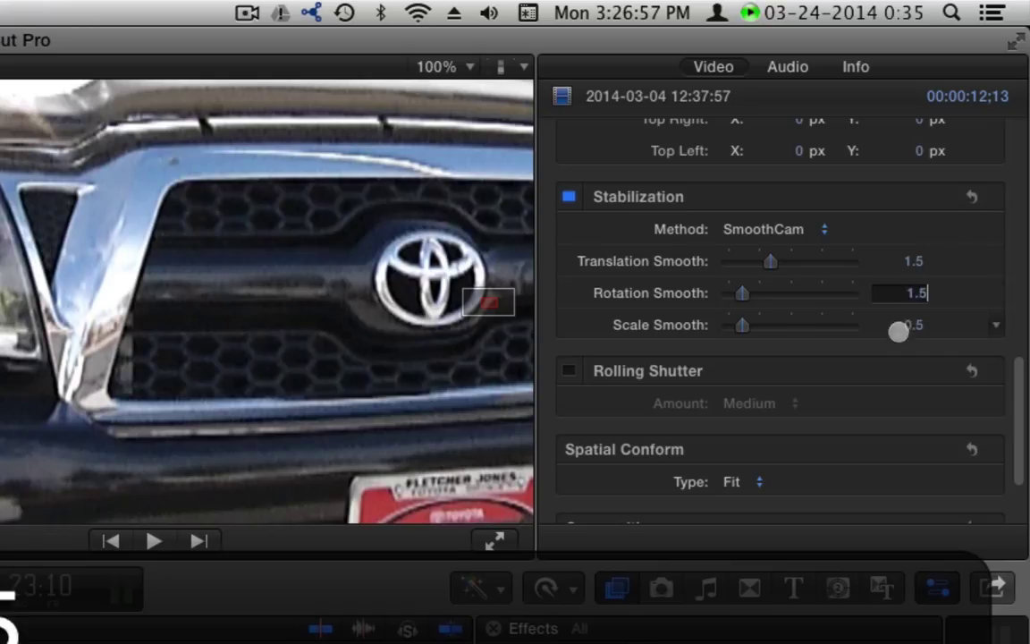
{"action": "key", "text": "Return"}
{"action": "left_click", "coordinate": [913, 324]}
{"action": "type", "text": "1.5"}
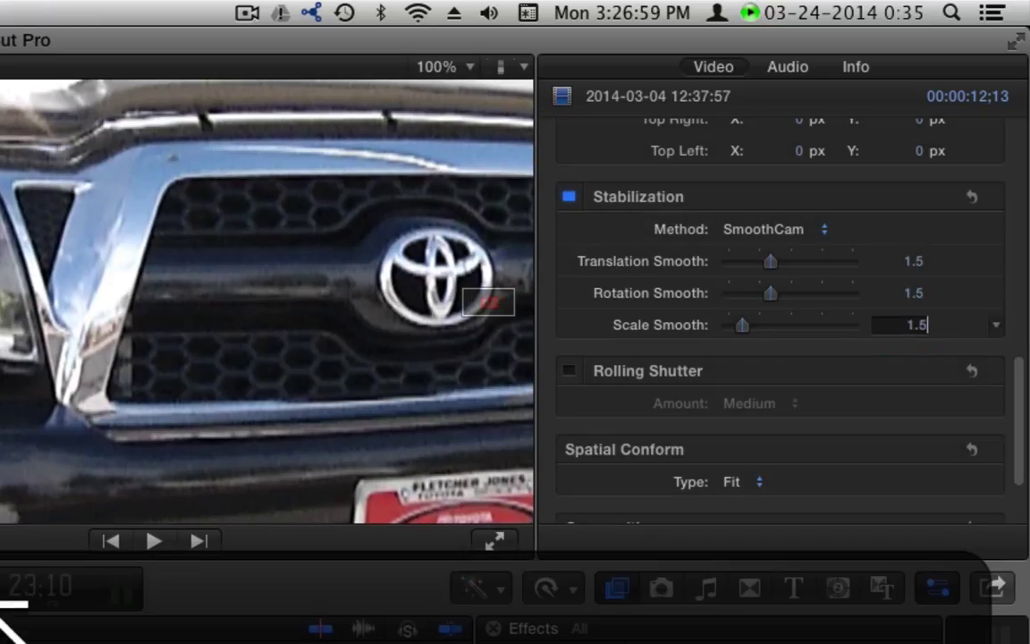
{"action": "key", "text": "Return"}
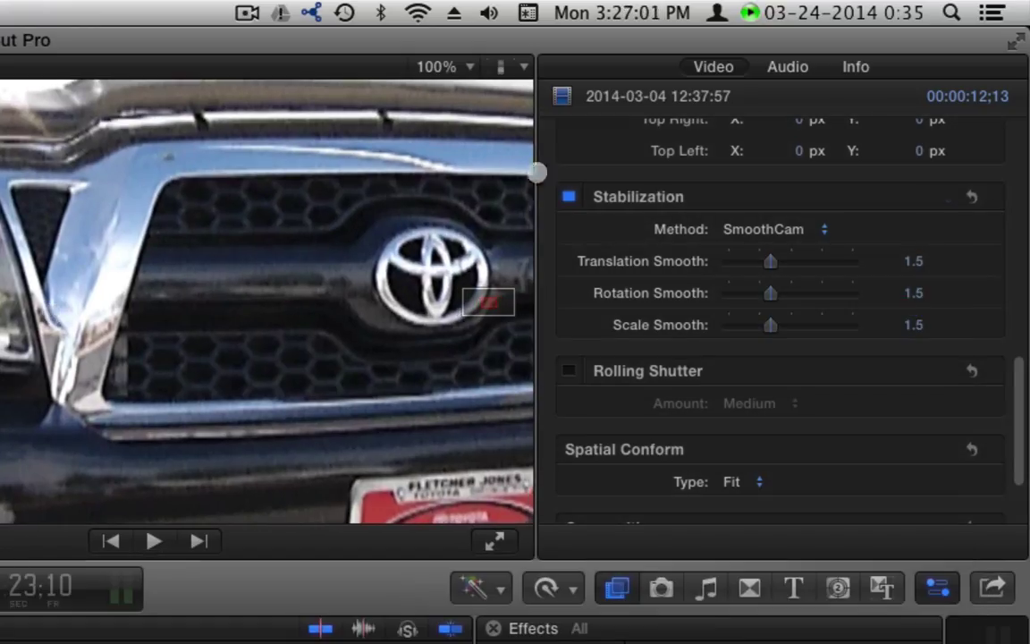
Toggle Stabilization off and on repeatedly, leaving it enabled, to compare the original framing with 1.5 smoothing
{"action": "left_click", "coordinate": [568, 195]}
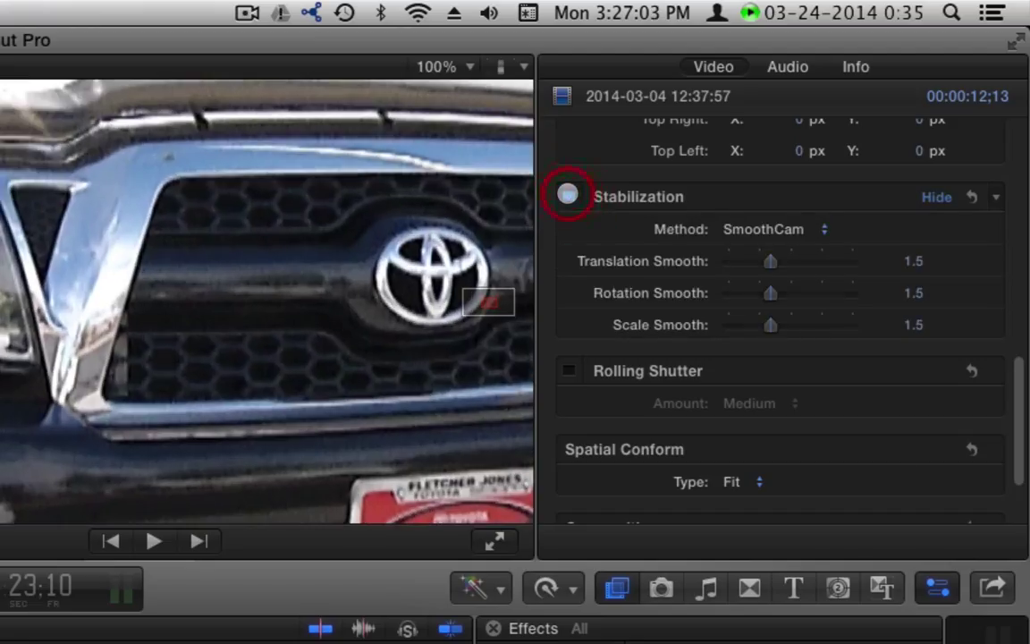
{"action": "left_click", "coordinate": [567, 195]}
{"action": "left_click", "coordinate": [568, 195]}
{"action": "left_click", "coordinate": [567, 195]}
{"action": "left_click", "coordinate": [568, 195]}
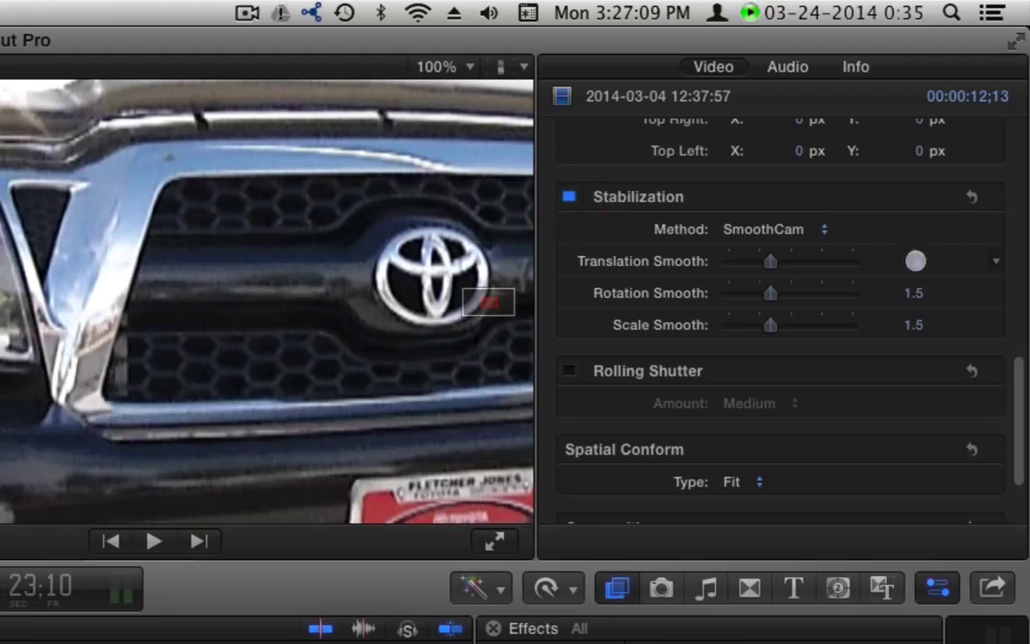
Set the clip's Translation, Rotation and Scale Smooth to the high value of 4.5
{"action": "left_click", "coordinate": [917, 260]}
{"action": "type", "text": "4.5"}
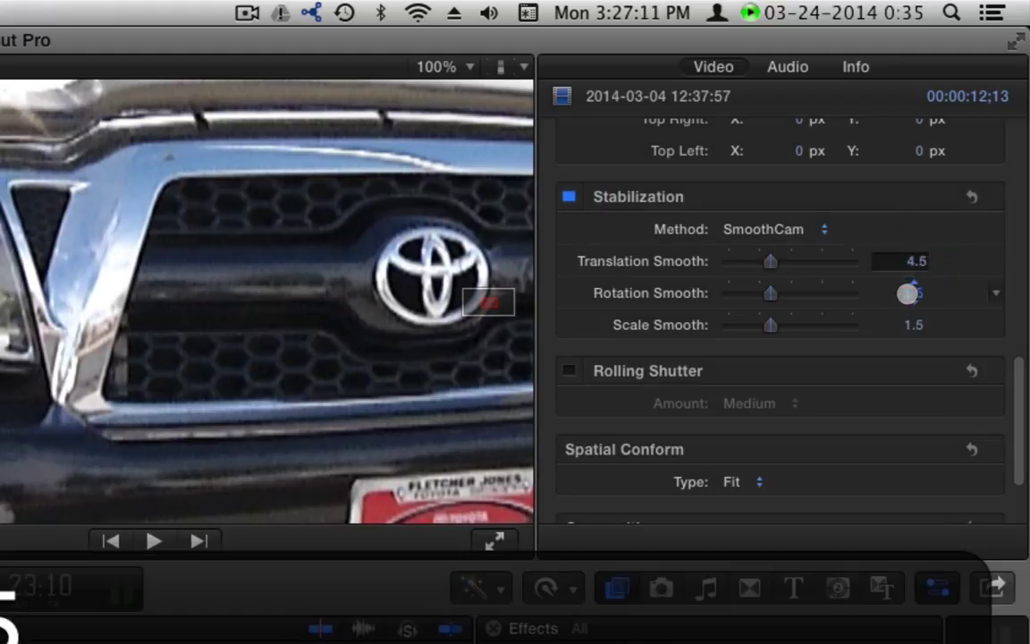
{"action": "left_click", "coordinate": [909, 292]}
{"action": "type", "text": "4"}
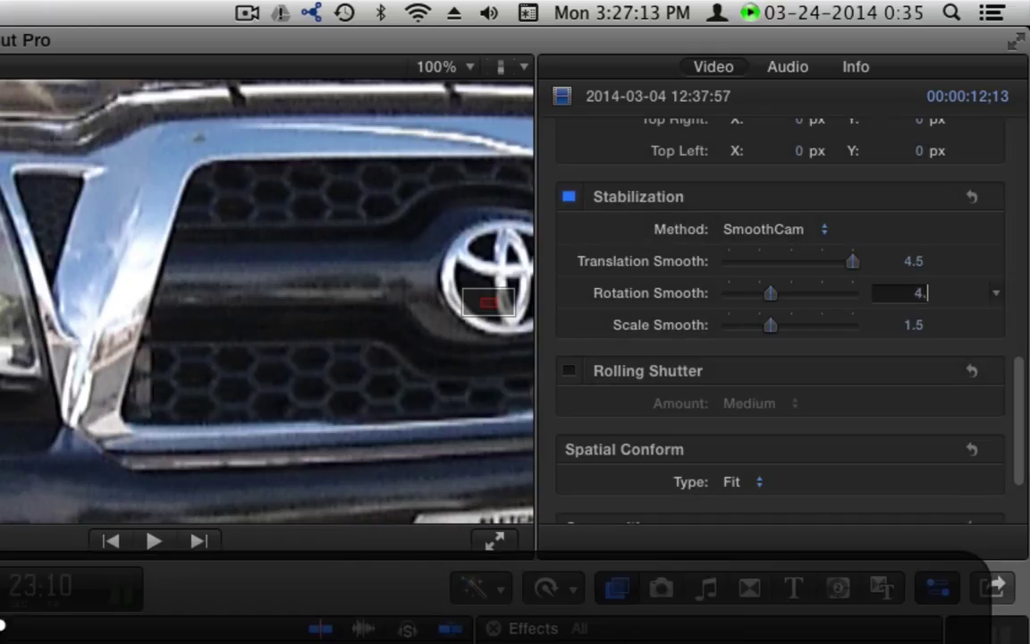
{"action": "type", "text": ".5"}
{"action": "left_click", "coordinate": [914, 324]}
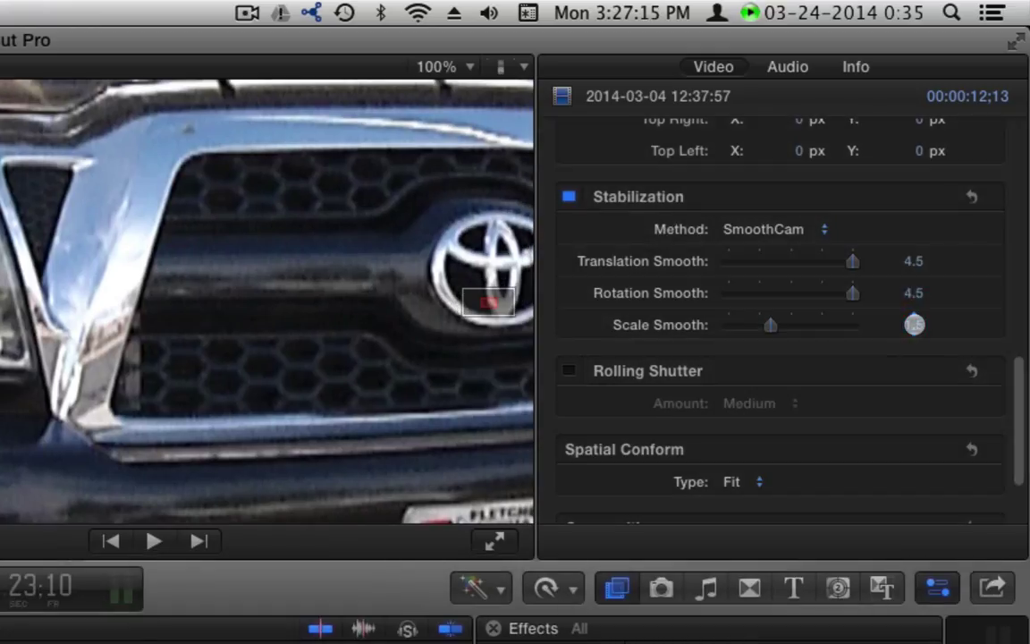
{"action": "left_click", "coordinate": [913, 325]}
{"action": "type", "text": "4.5"}
{"action": "key", "text": "Return"}
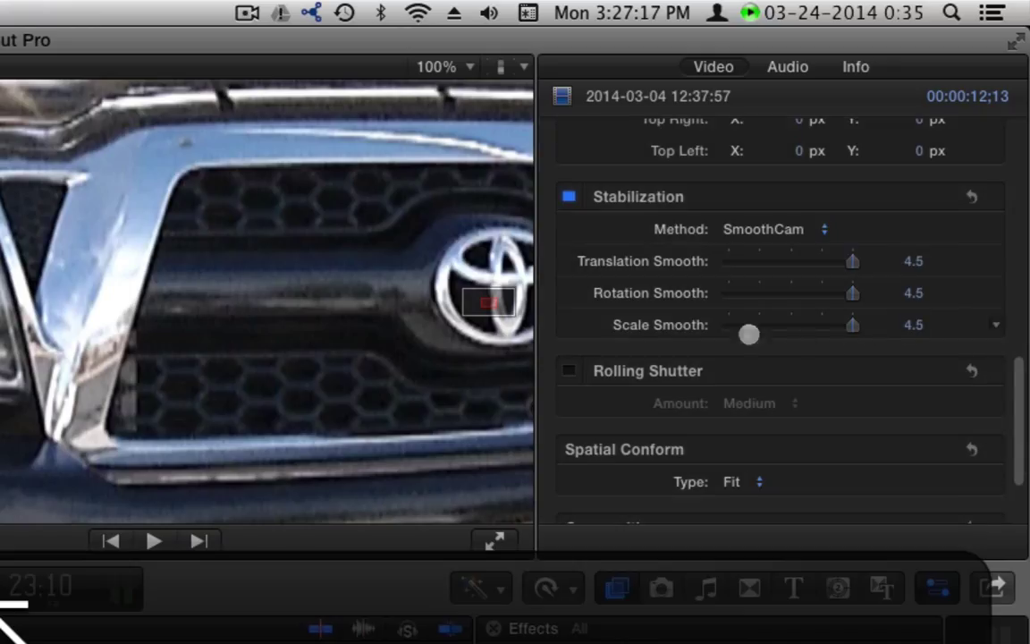
Toggle Stabilization off and on, leaving it enabled, to compare the original framing with 4.5 smoothing
{"action": "left_click", "coordinate": [572, 195]}
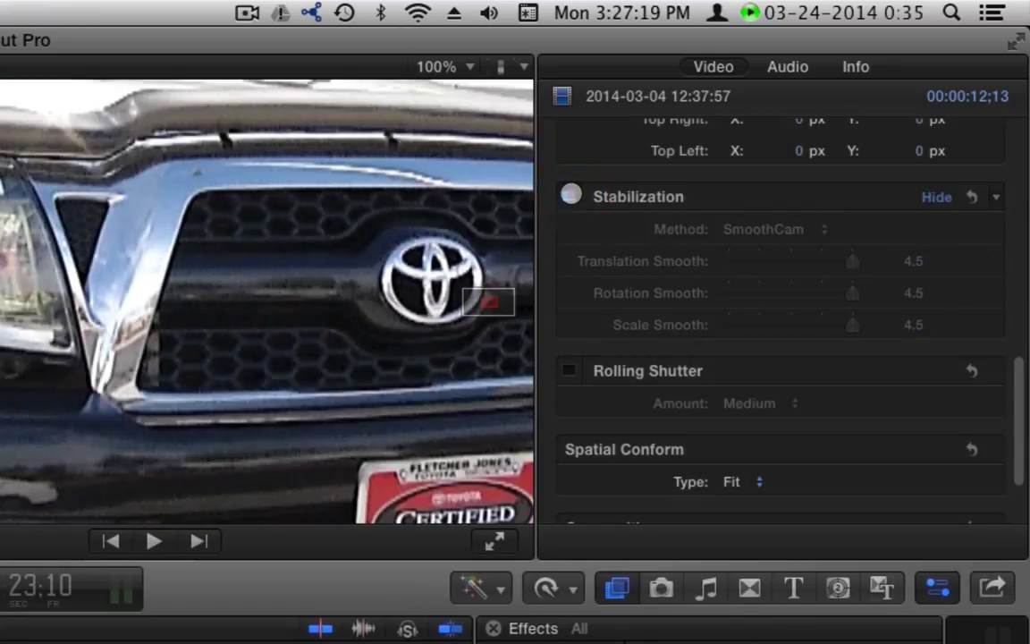
{"action": "left_click", "coordinate": [570, 196]}
{"action": "left_click", "coordinate": [570, 196]}
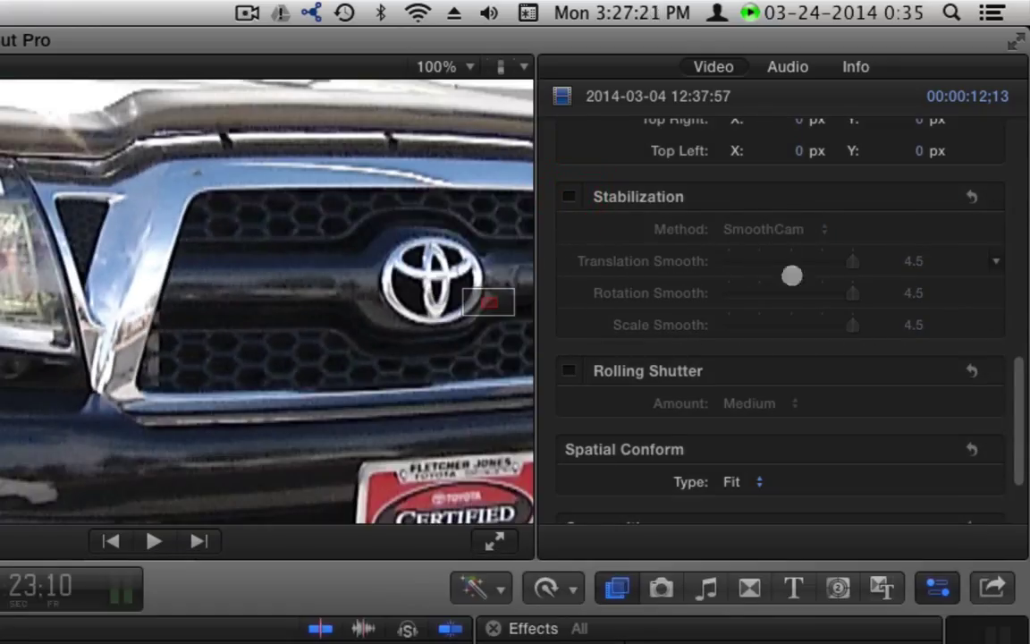
{"action": "left_click", "coordinate": [569, 196]}
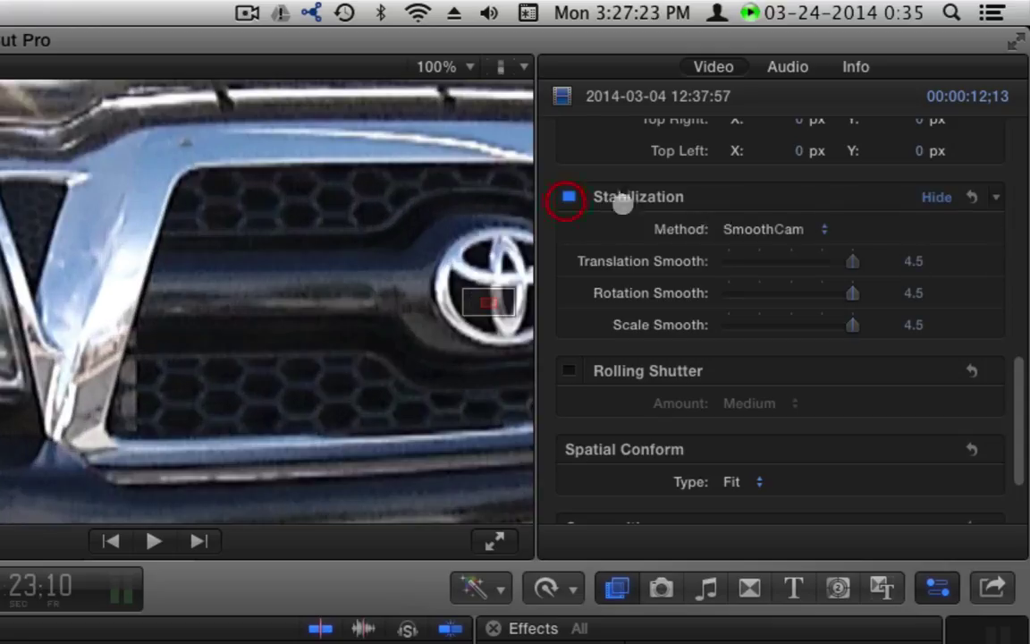
Reduce the clip's Translation, Rotation and Scale Smooth to 0.5 each
{"action": "left_click", "coordinate": [916, 261]}
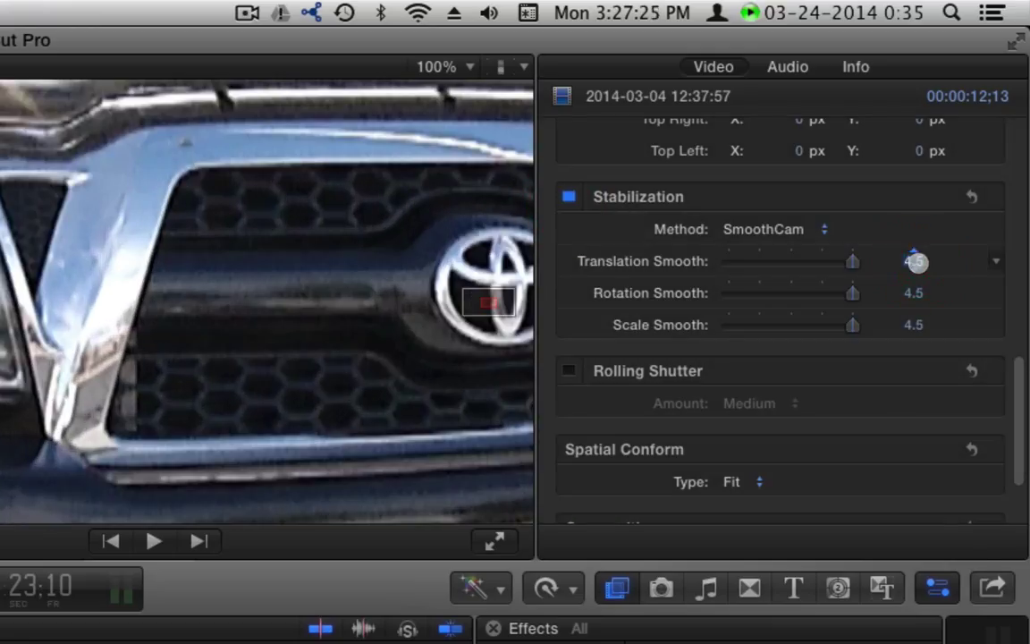
{"action": "type", "text": "0.5"}
{"action": "left_click", "coordinate": [916, 293]}
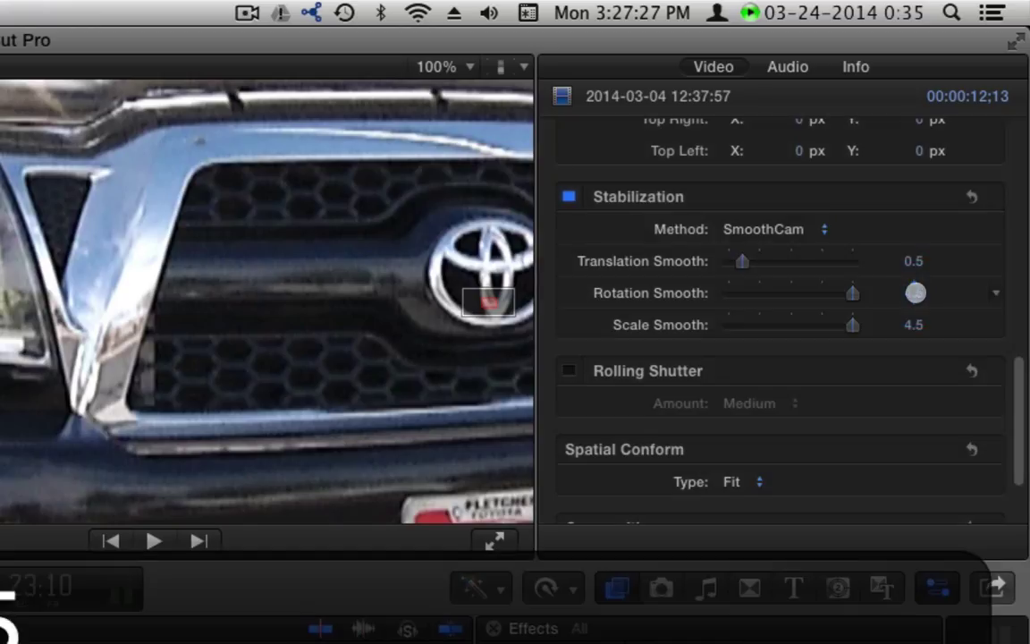
{"action": "type", "text": "0.5"}
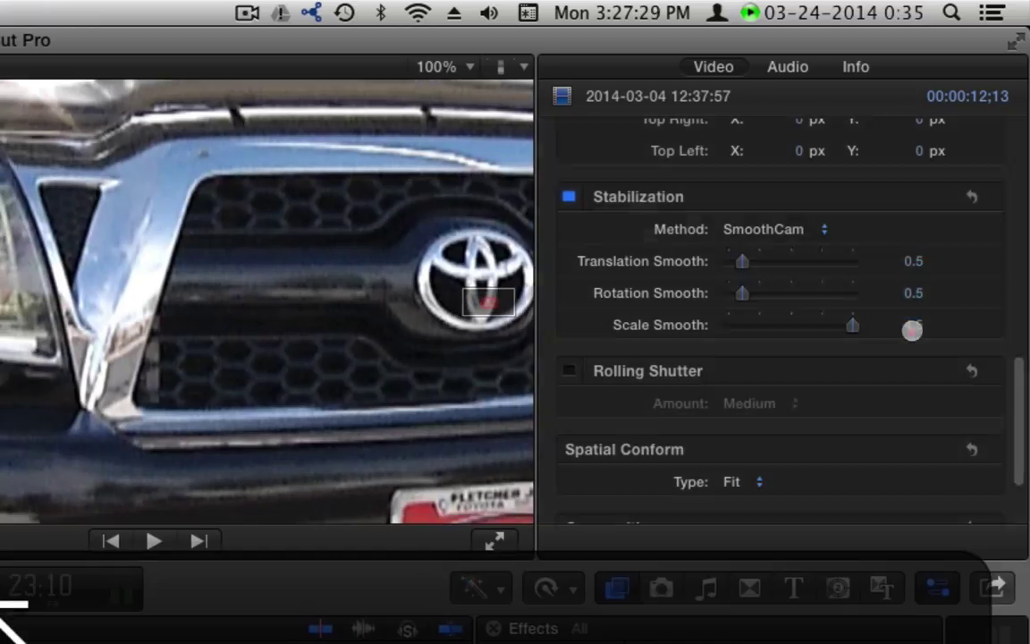
{"action": "left_click", "coordinate": [911, 325]}
{"action": "type", "text": "0.5"}
{"action": "key", "text": "Return"}
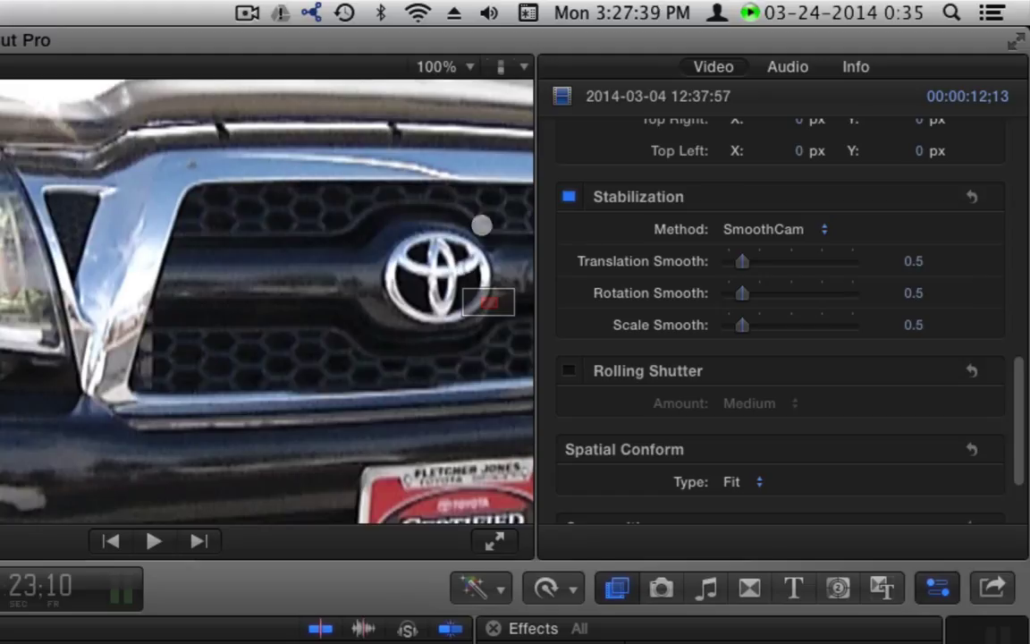
Fit the whole frame in the viewer and review the second clip's video settings, including its Stabilization values
{"action": "left_click", "coordinate": [467, 67]}
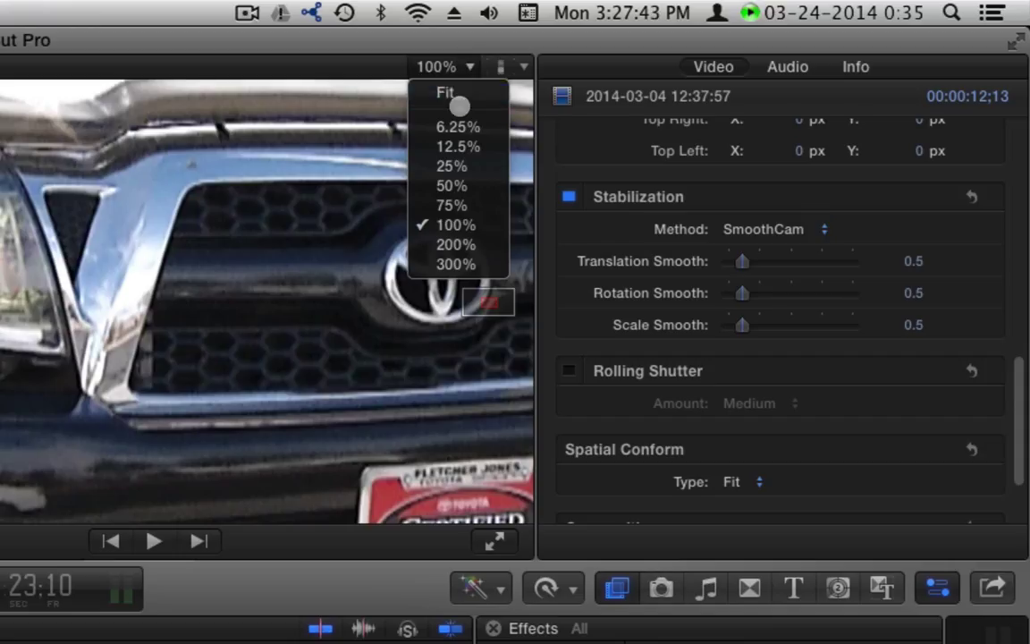
{"action": "left_click", "coordinate": [452, 92]}
{"action": "scroll", "coordinate": [909, 319], "scroll_direction": "up", "scroll_amount": 10}
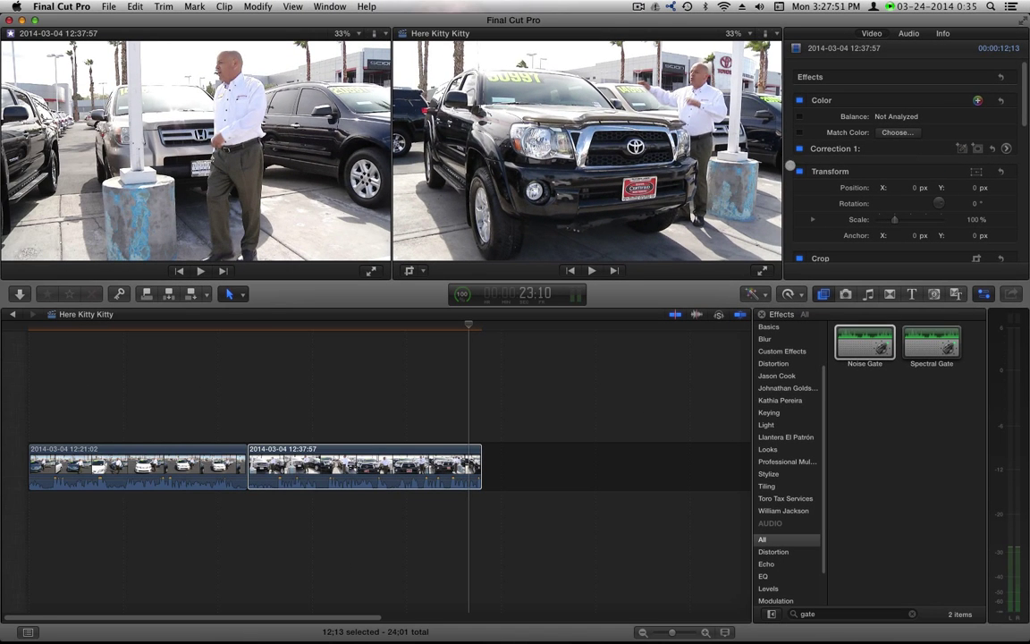
{"action": "scroll", "coordinate": [868, 183], "scroll_direction": "down", "scroll_amount": 8}
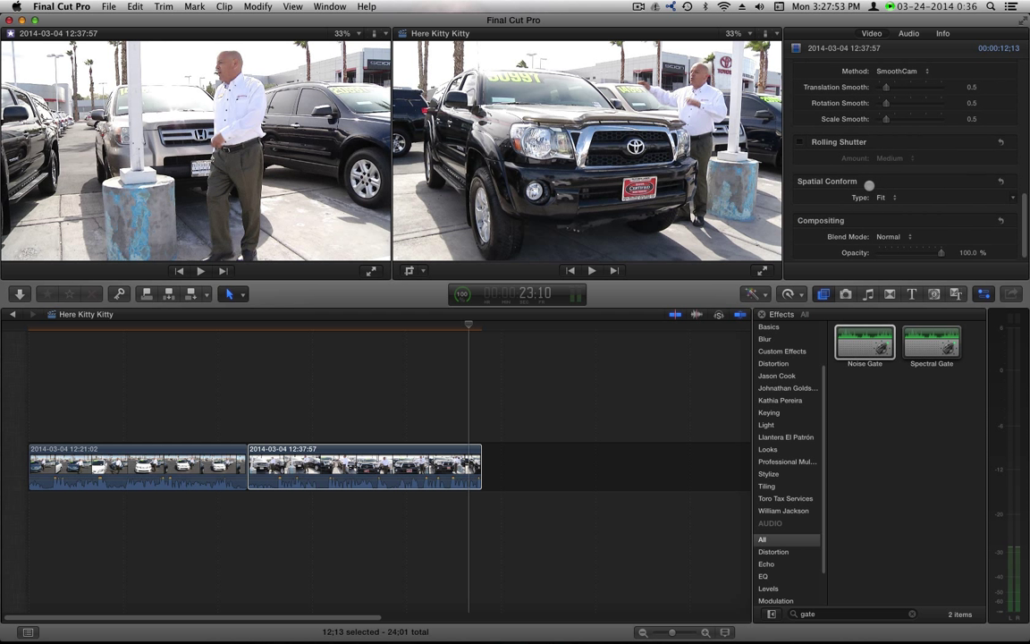
{"action": "scroll", "coordinate": [869, 183], "scroll_direction": "up", "scroll_amount": 3}
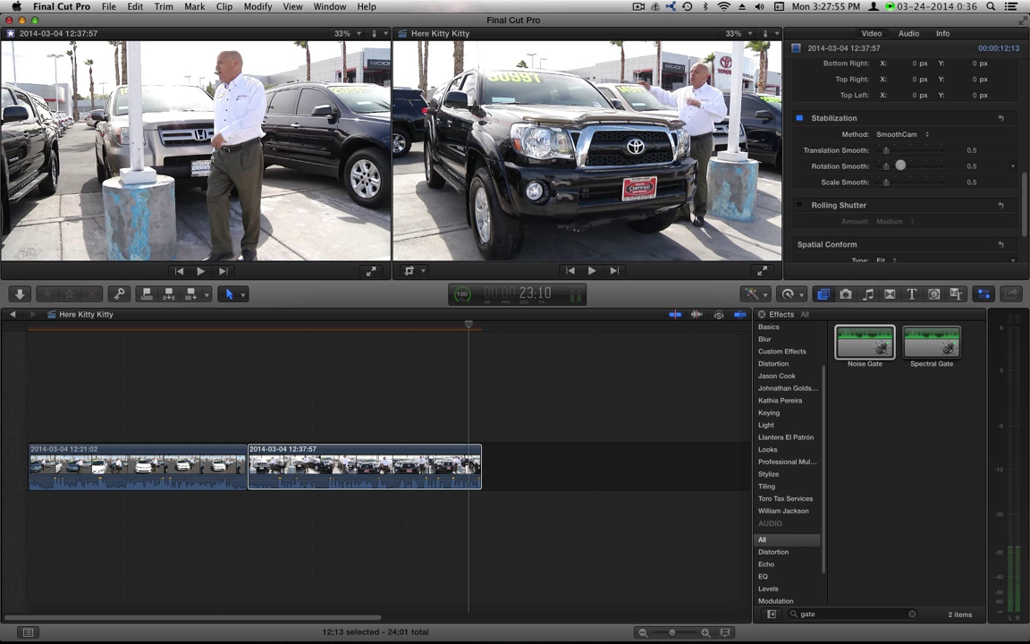